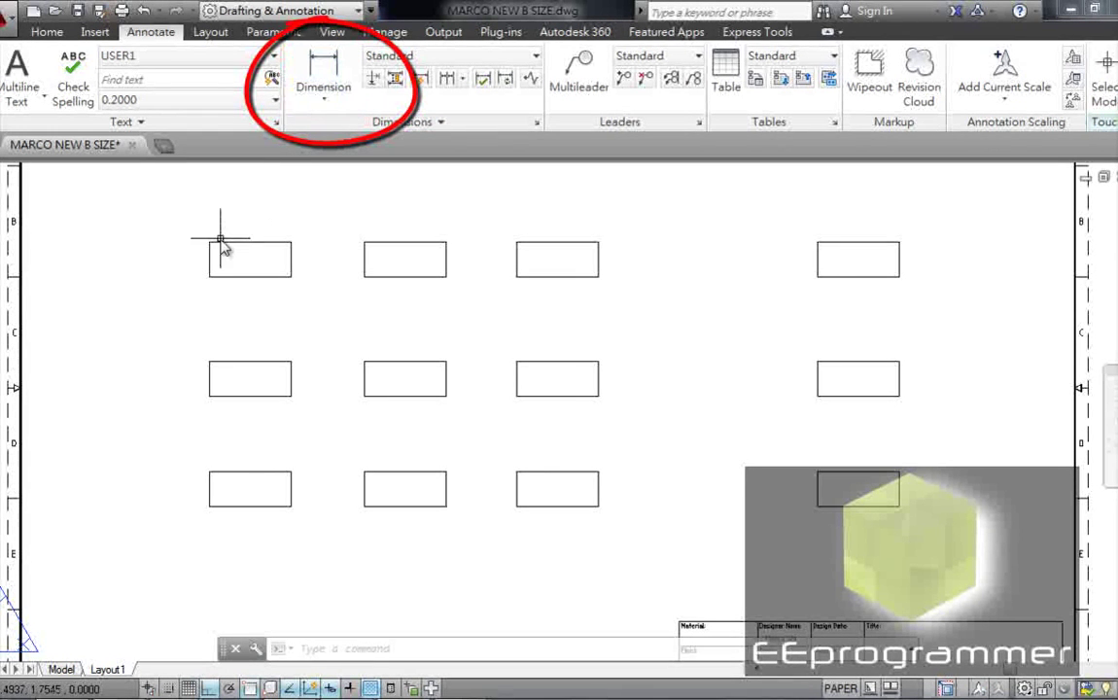
Step: Add linear dimensions to the top-left rectangle: 1.85 width above it and 0.79 height to its right
click(323, 65)
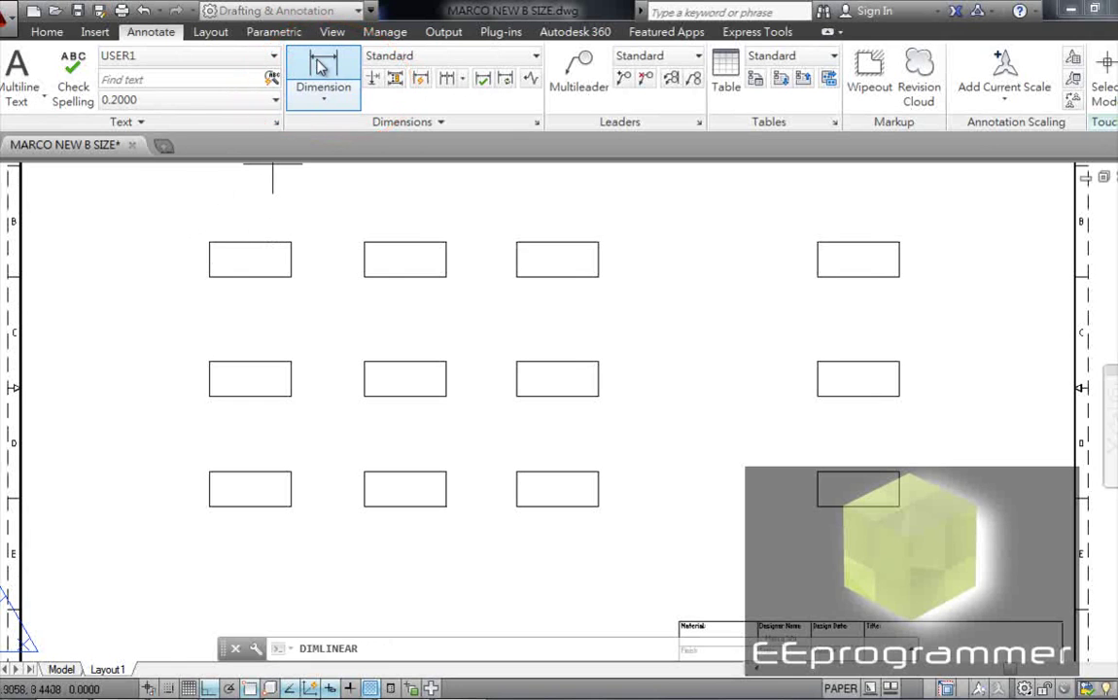
click(209, 242)
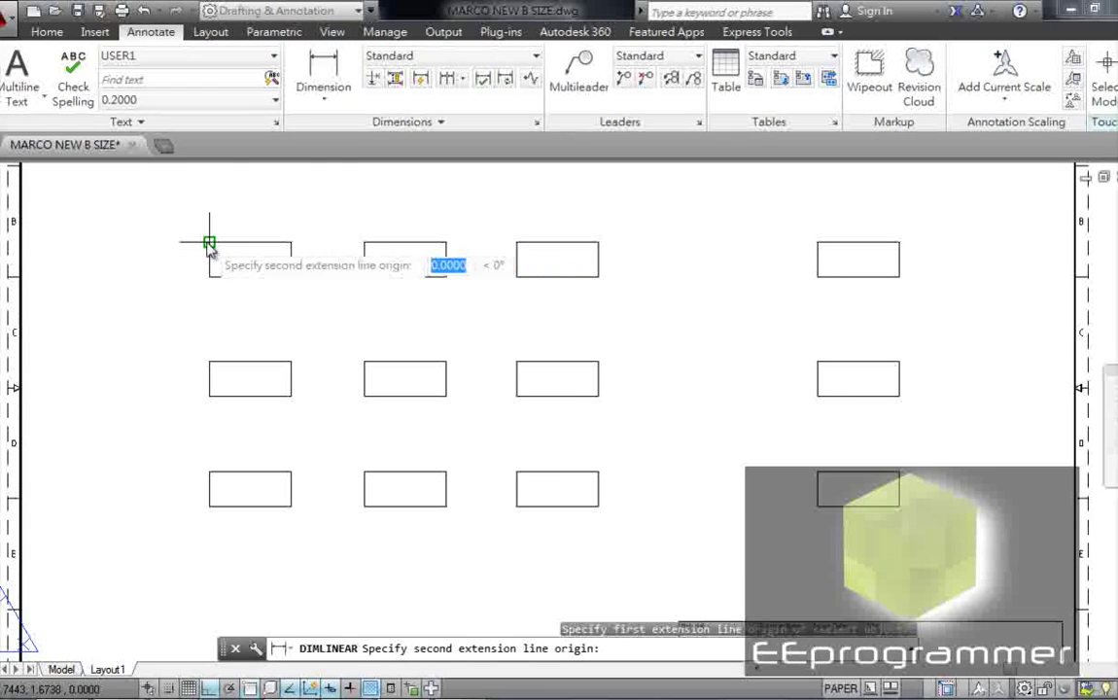
click(290, 242)
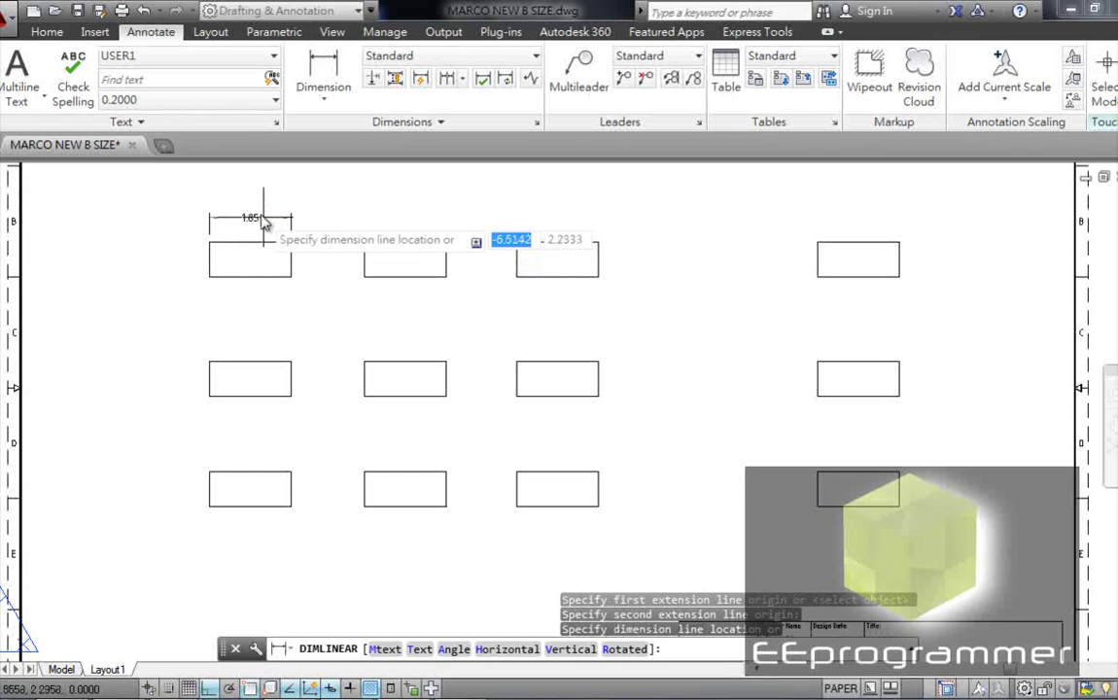
click(261, 215)
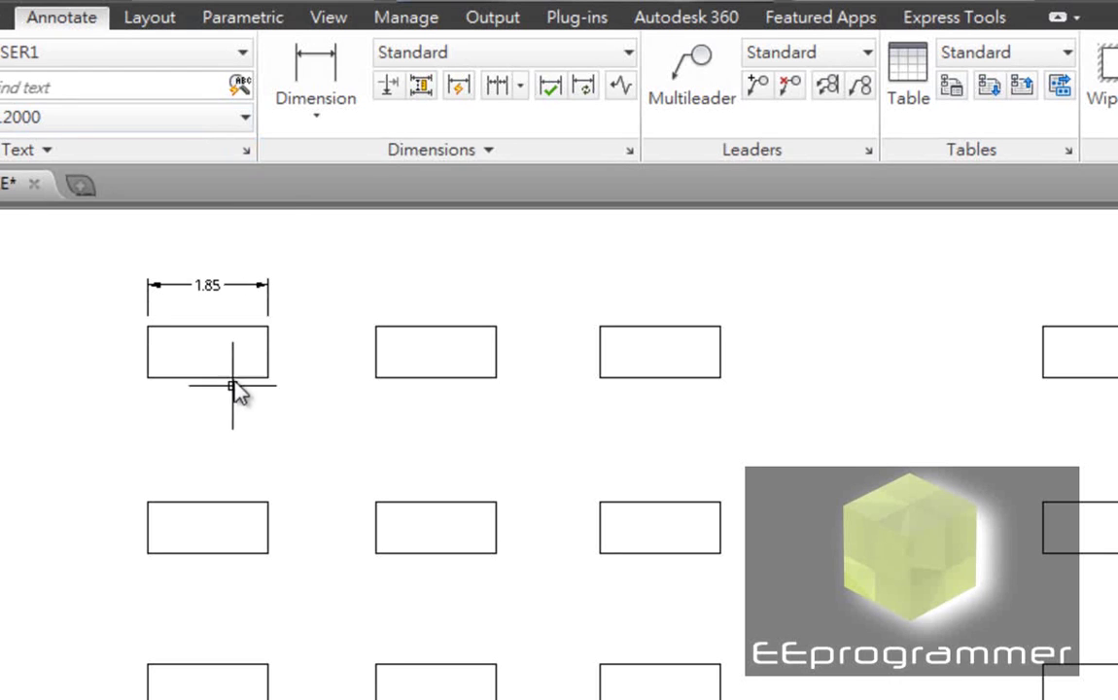
click(312, 70)
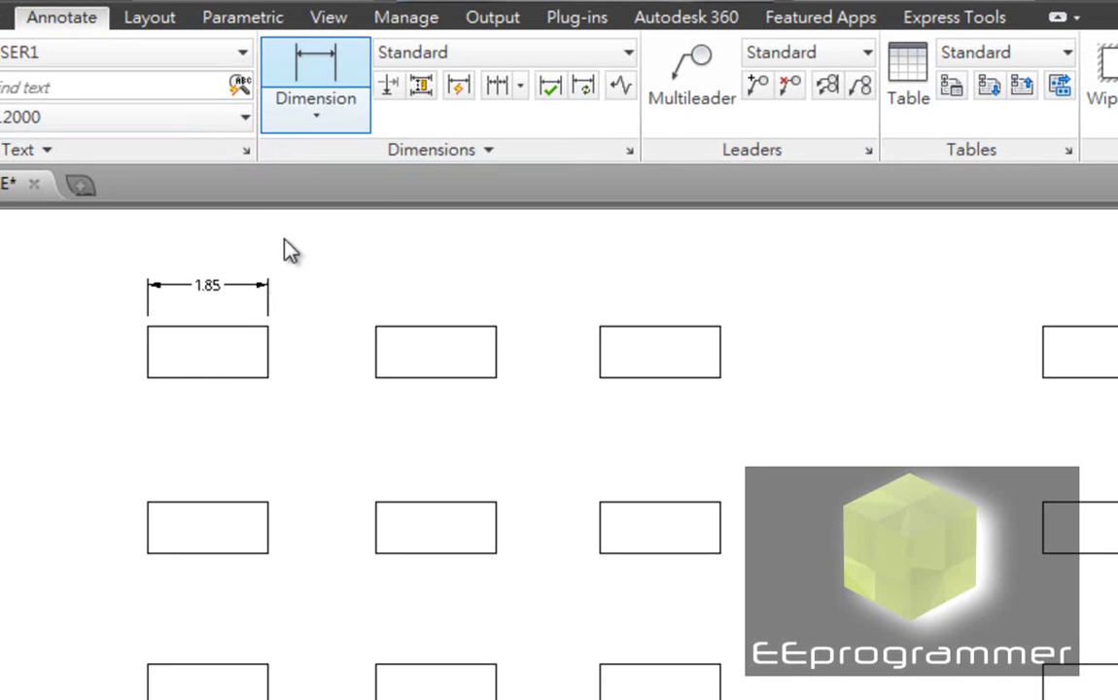
click(269, 316)
click(268, 377)
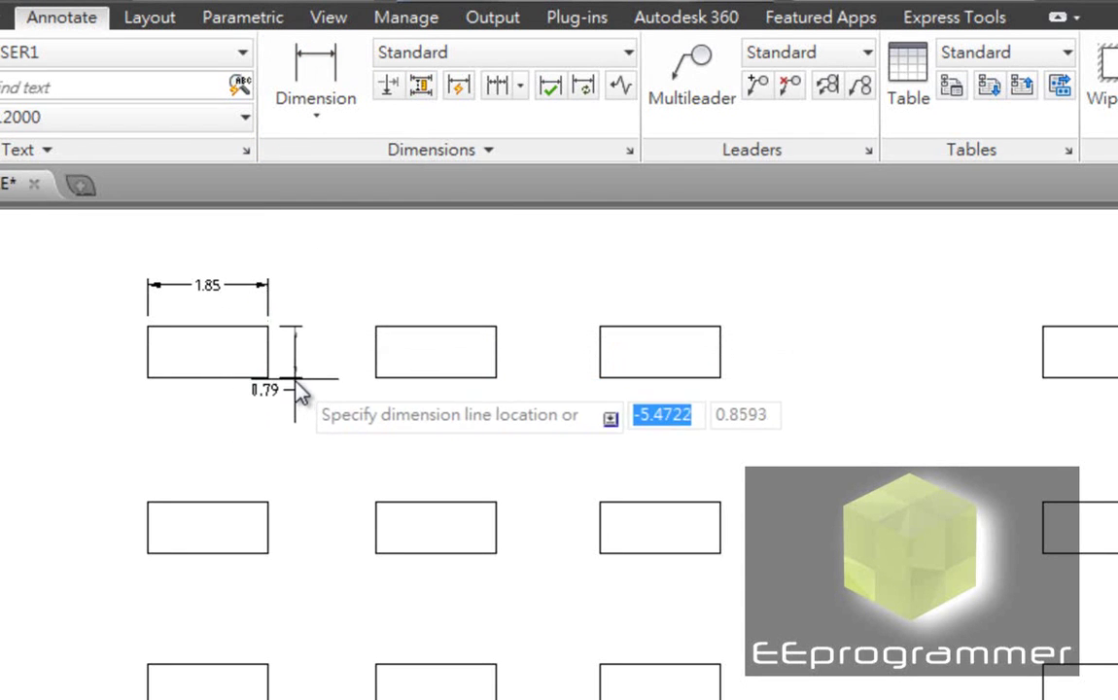
click(298, 383)
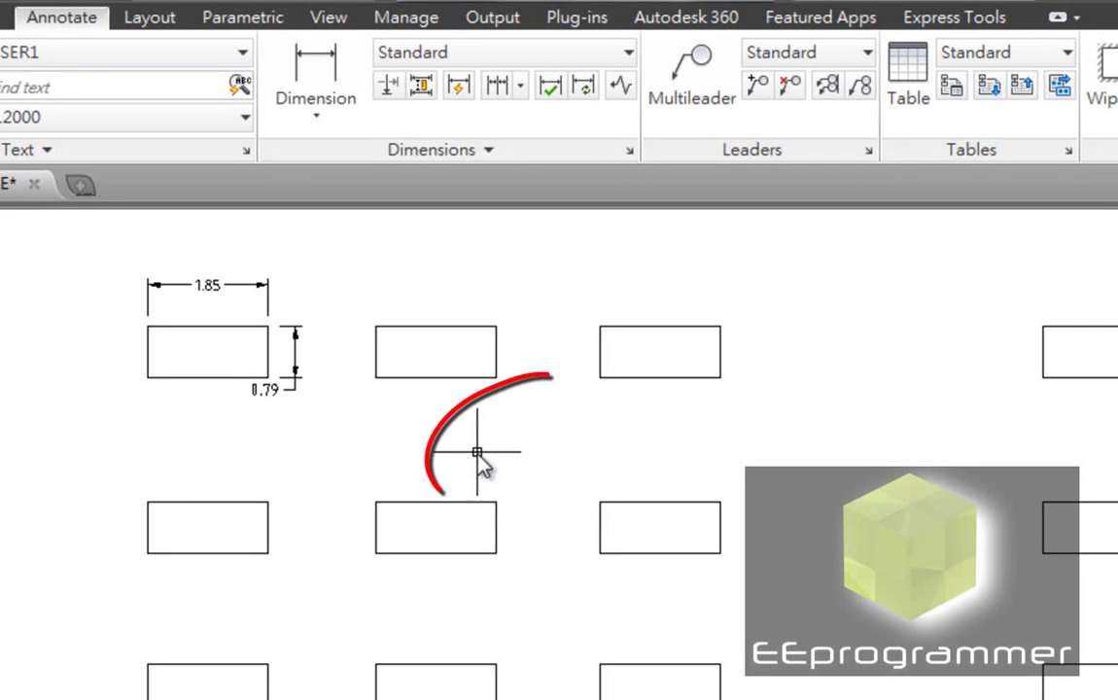
Step: In classic DIM mode, place a 3.46 horizontal dimension between the second and third rectangles' top-left corners
text(dim)
key(Return)
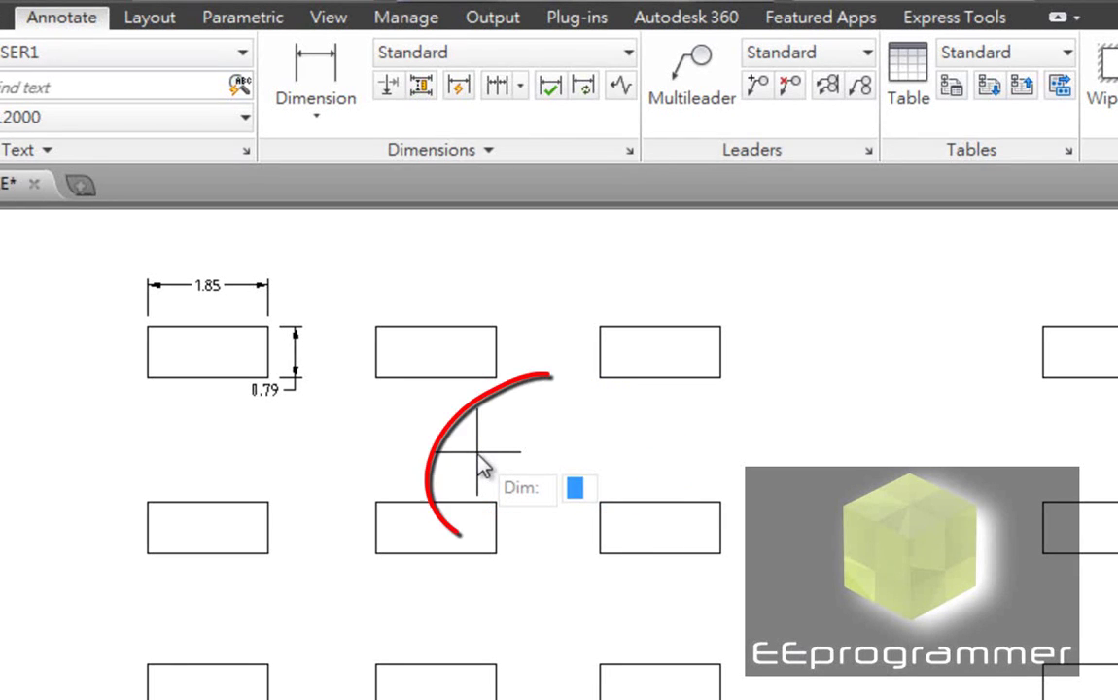
text(hor)
key(Return)
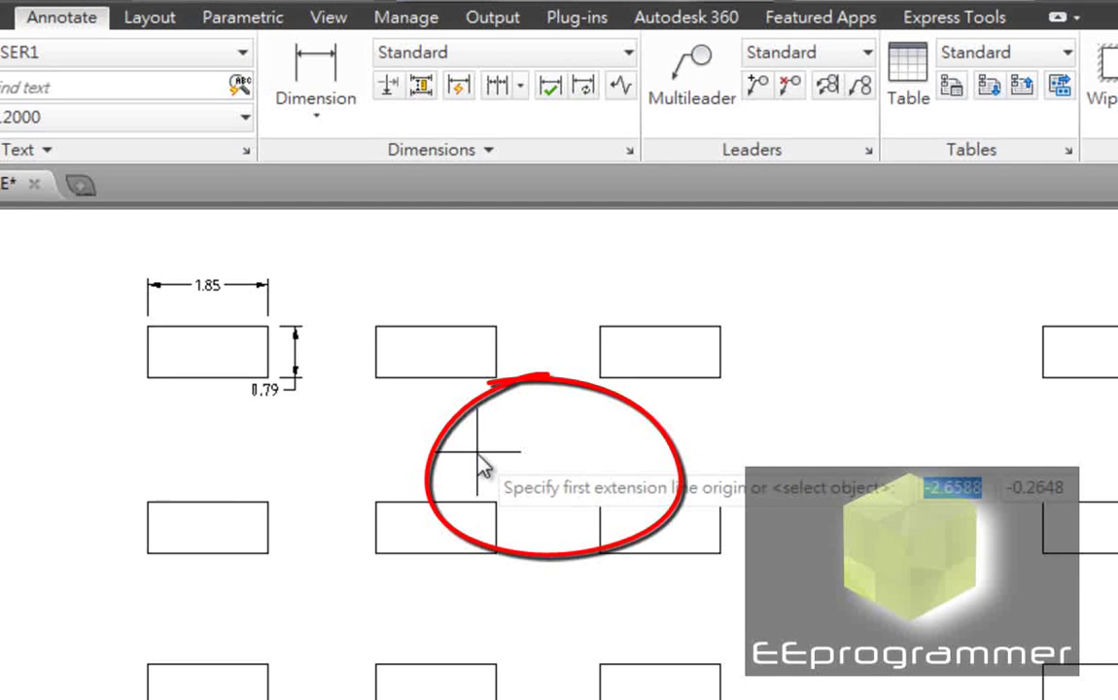
click(375, 326)
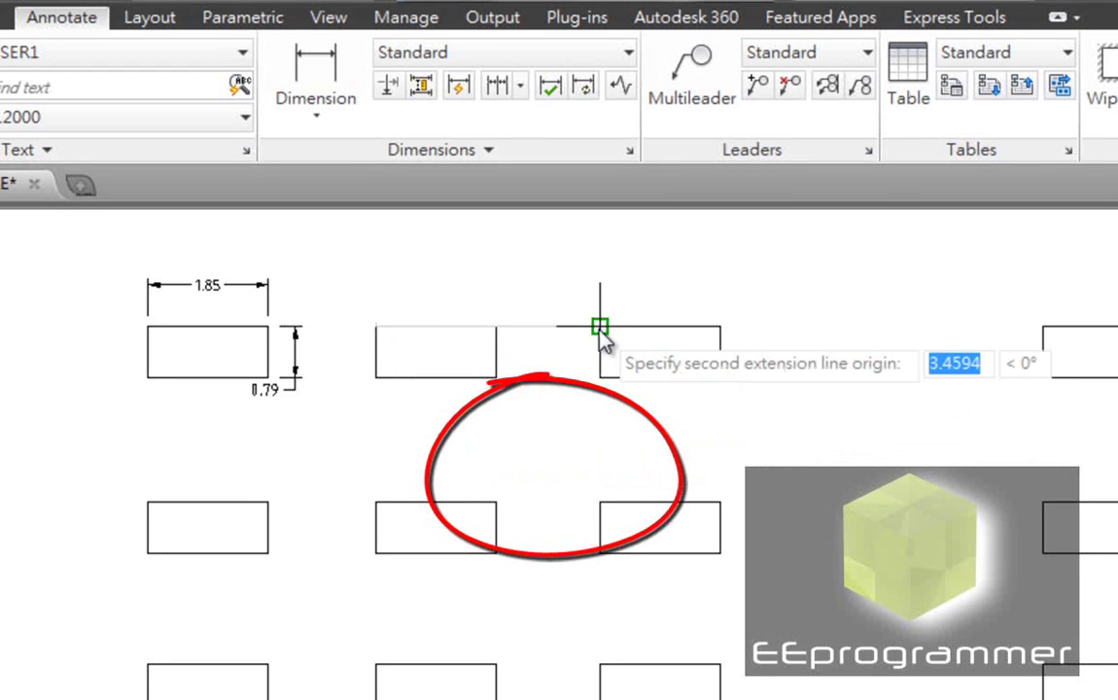
click(600, 325)
click(596, 270)
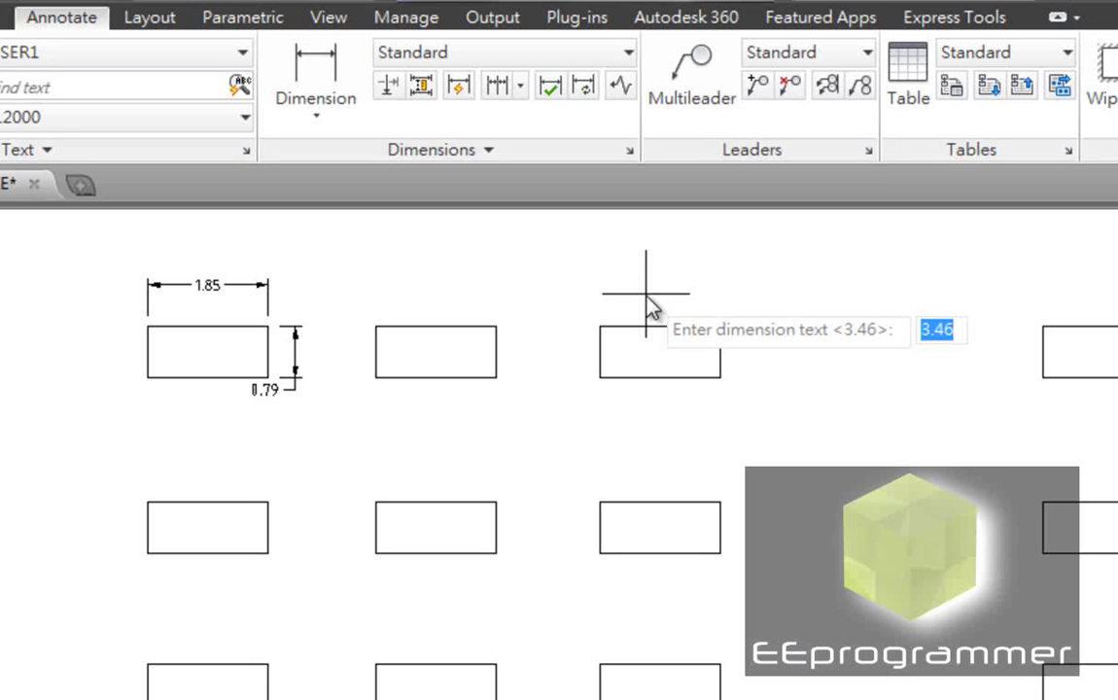
key(Return)
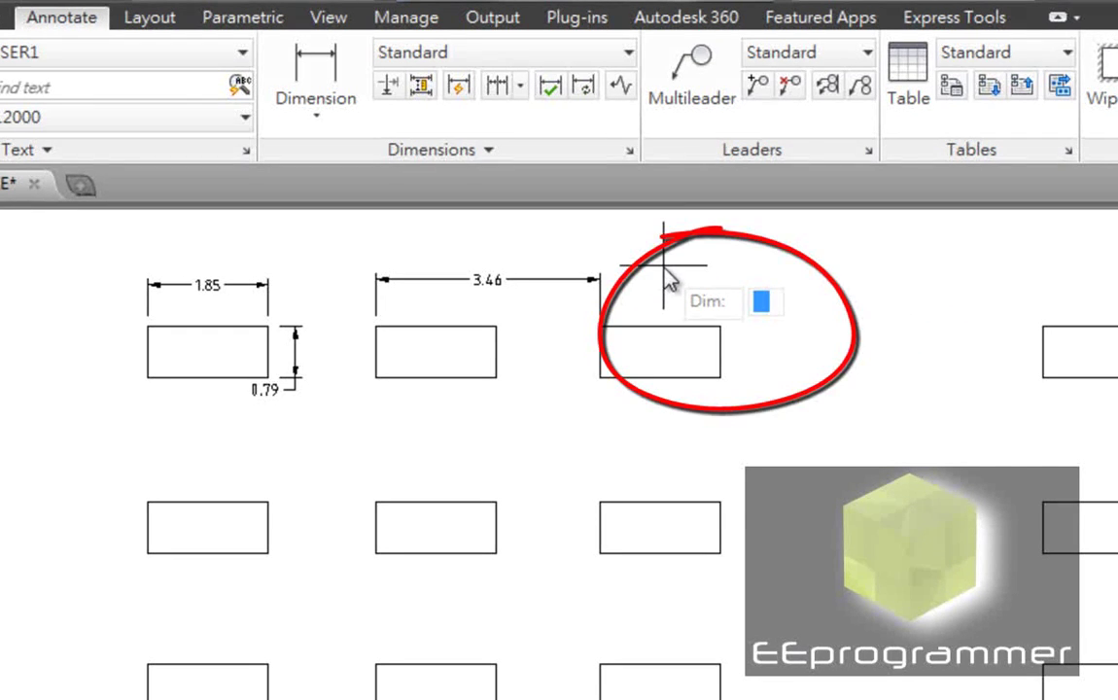
Step: Add a 0.79 vertical dimension along the second rectangle's right edge using the VER option
text(ver)
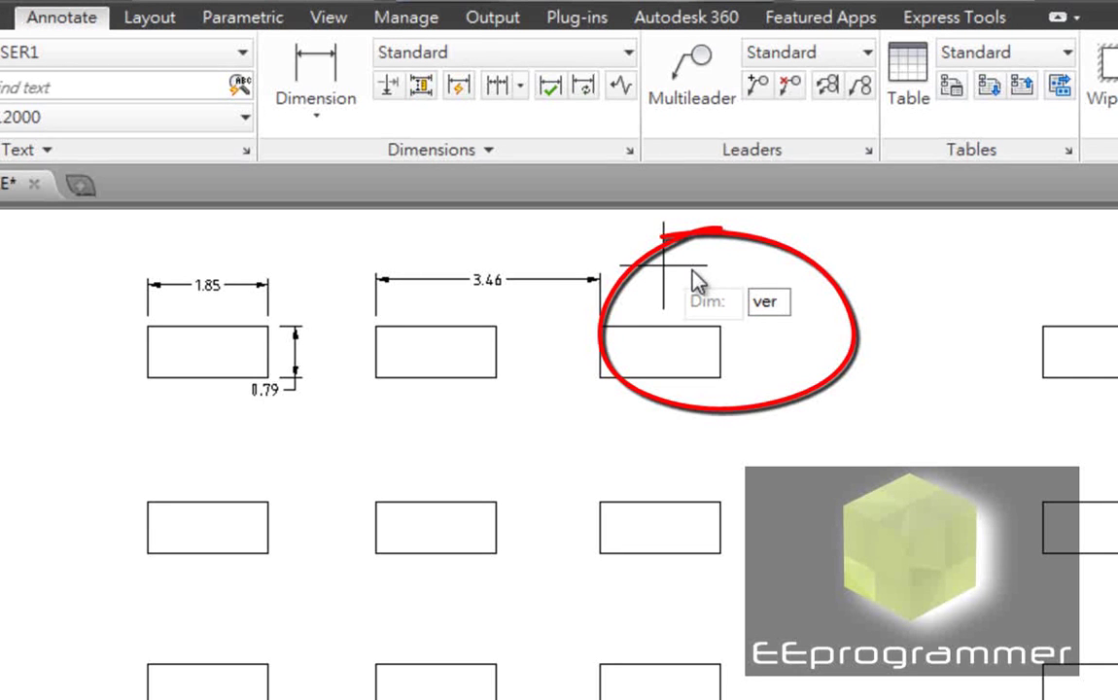
key(Return)
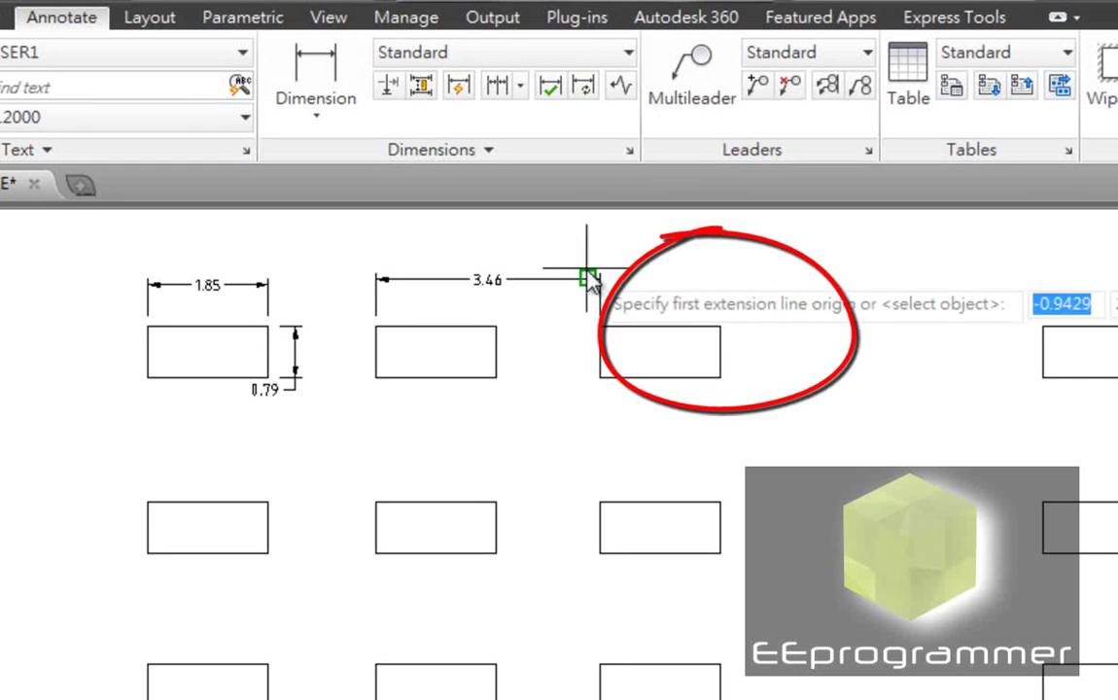
click(496, 327)
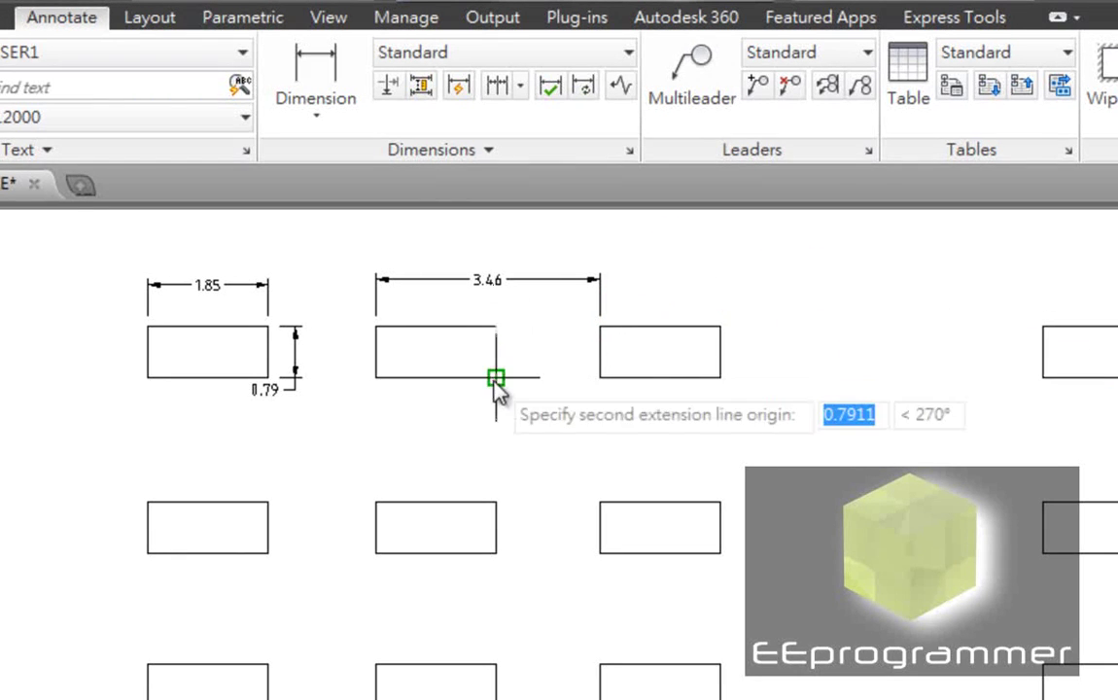
click(496, 377)
click(534, 372)
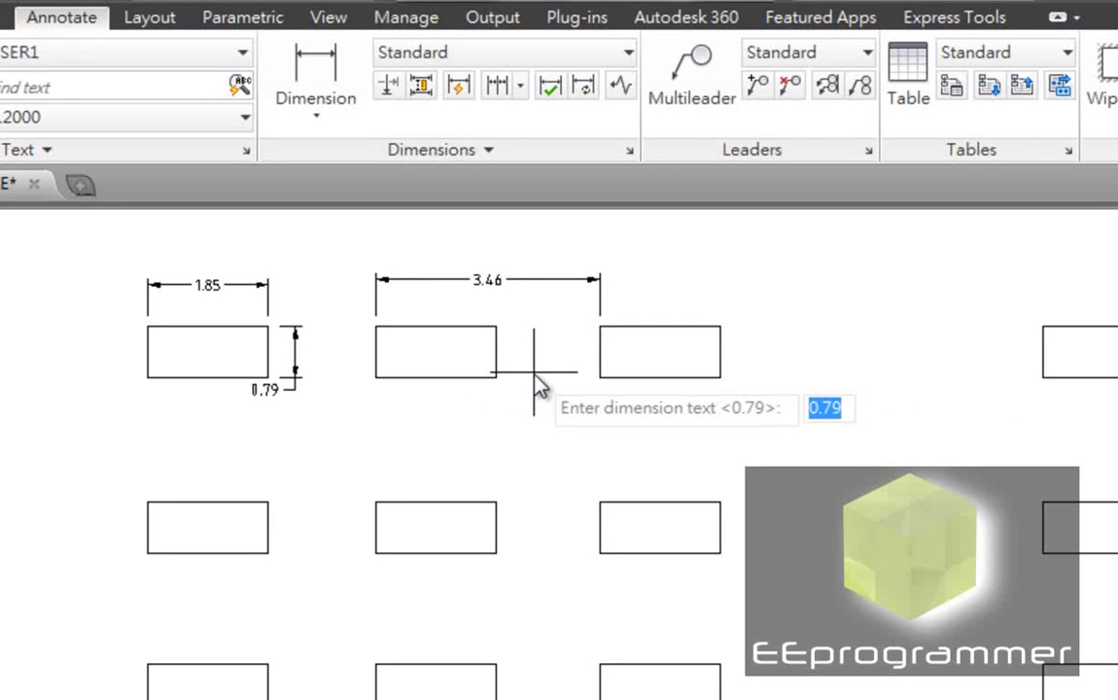
key(Return)
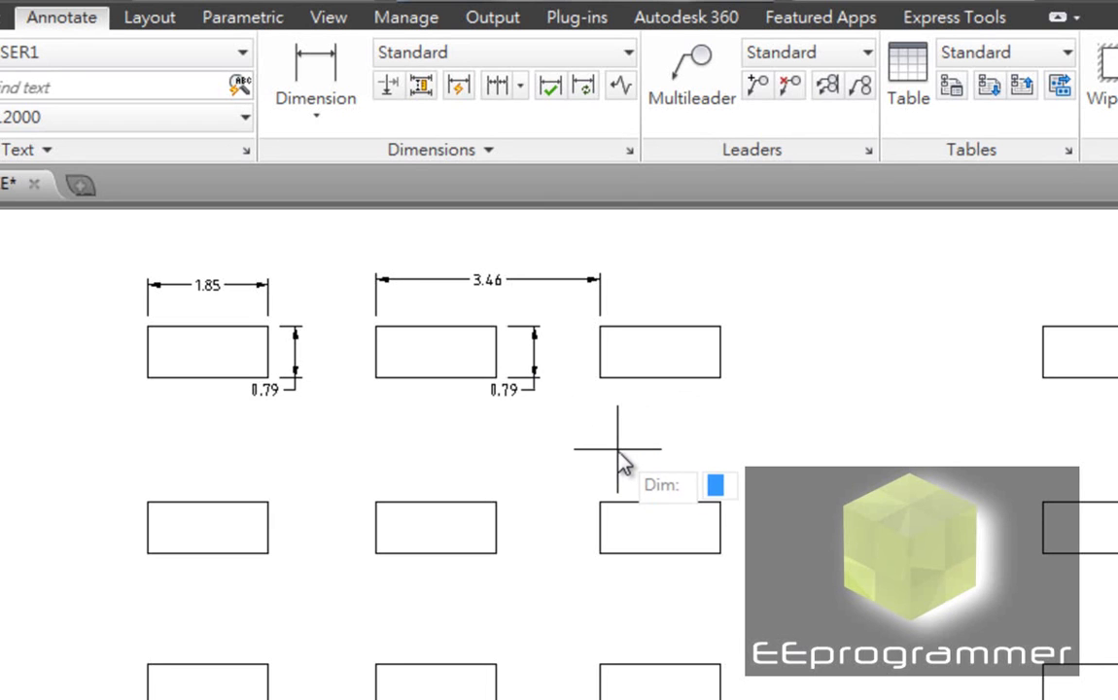
key(Escape)
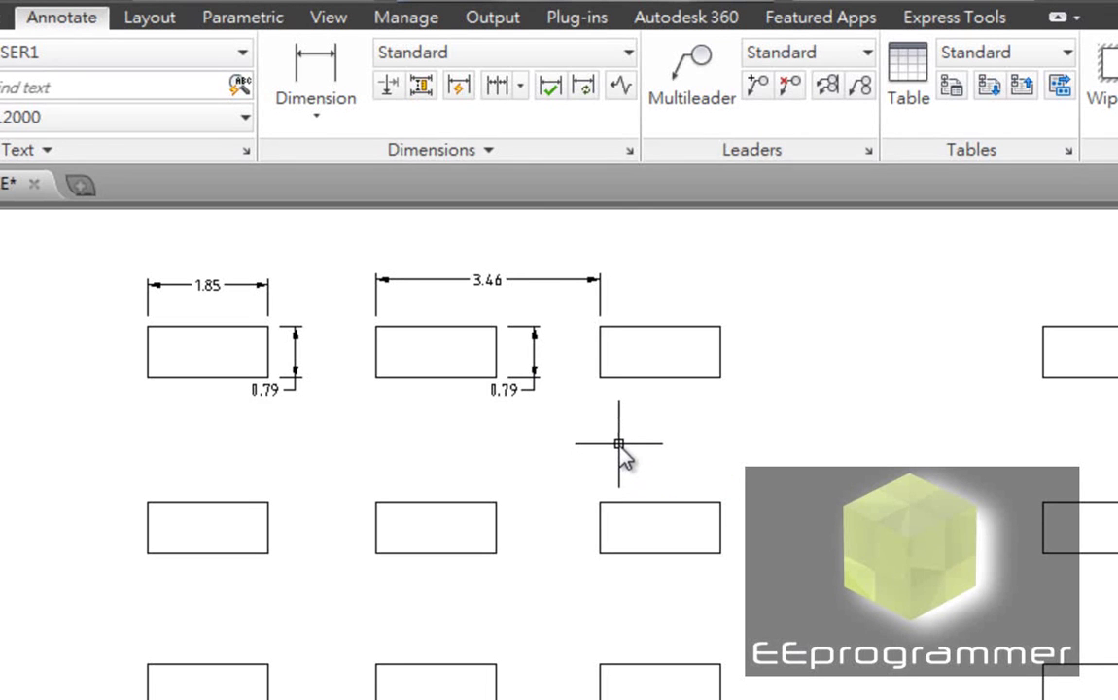
Step: Dimension the bottom-left corners of the second and third rectangles horizontally, overriding the text to 5
text(d)
key(Return)
text(hor)
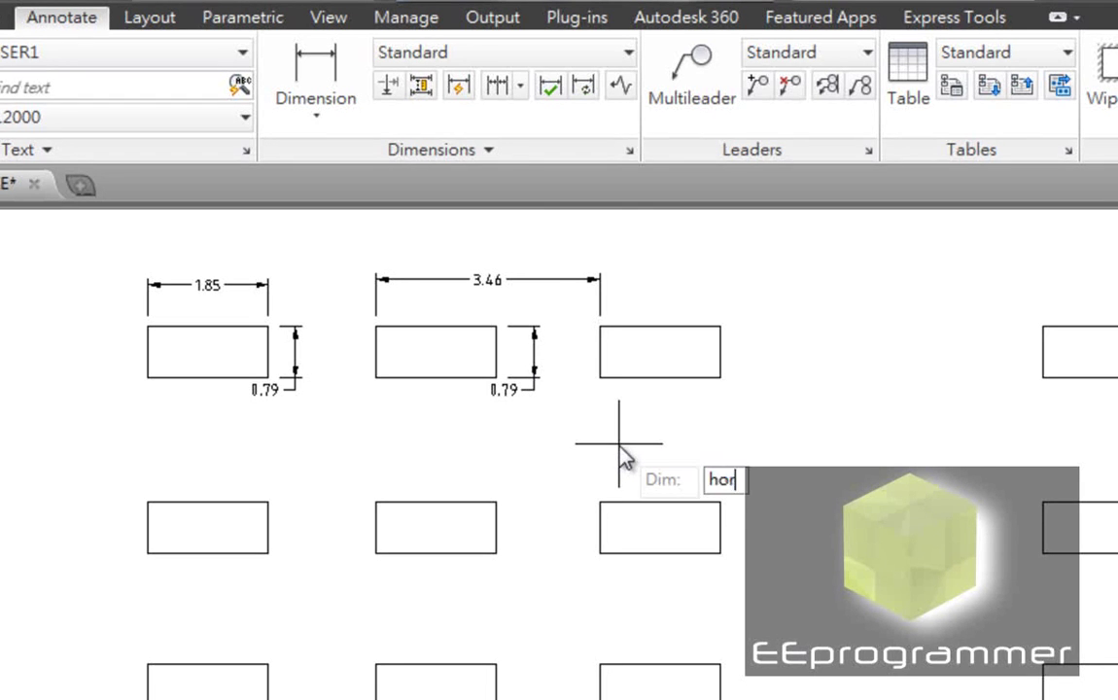
key(Return)
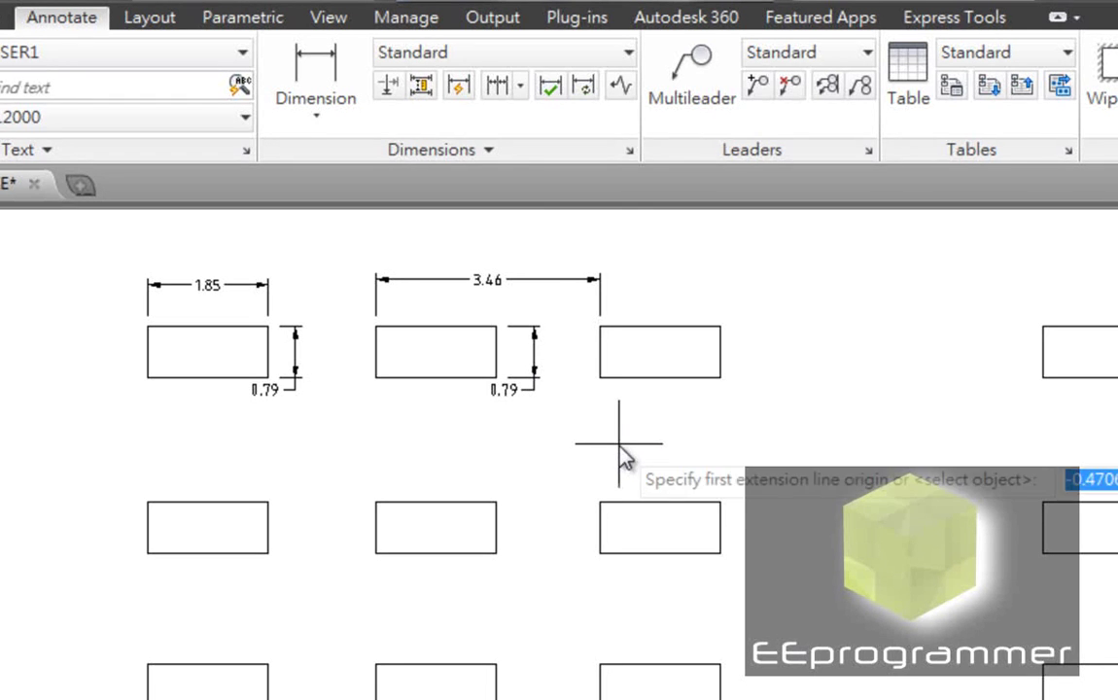
click(375, 378)
click(600, 378)
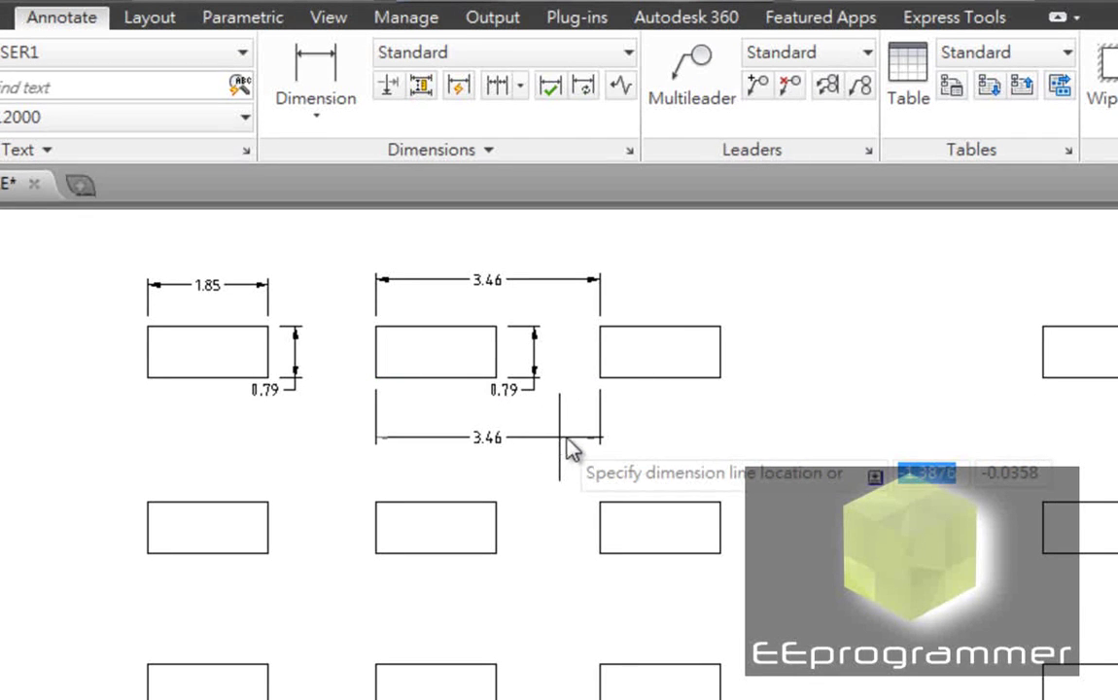
click(563, 439)
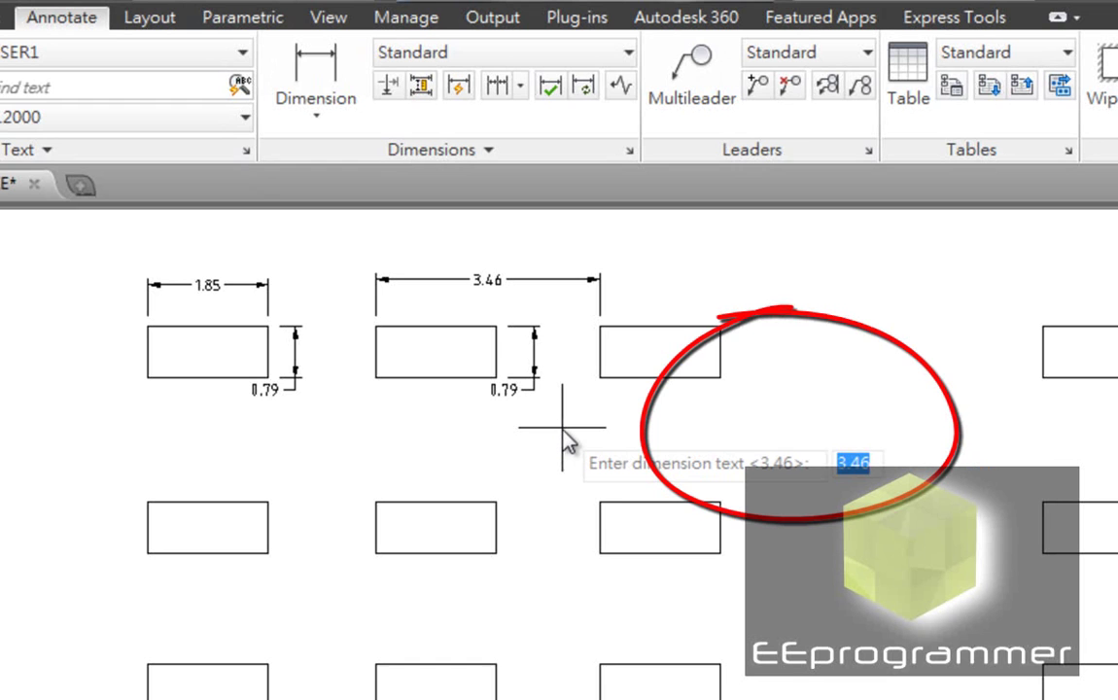
text(5)
key(Return)
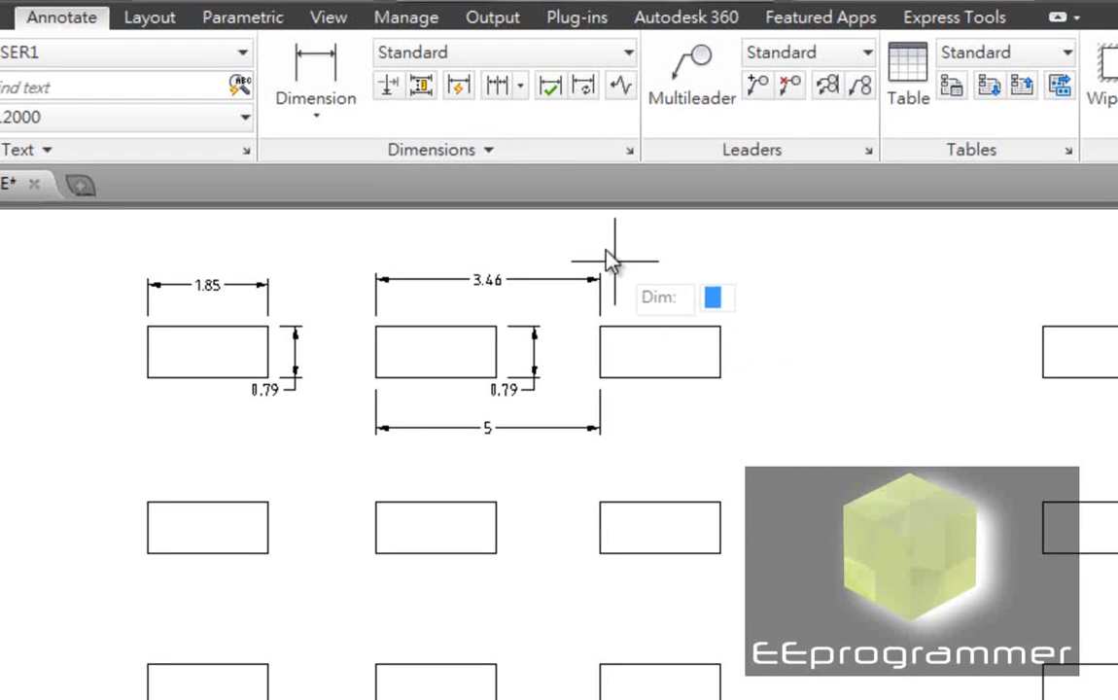
Step: Continue the existing top-row dimension with 6.84 and 1.85 dimensions to the far-right rectangle
click(525, 89)
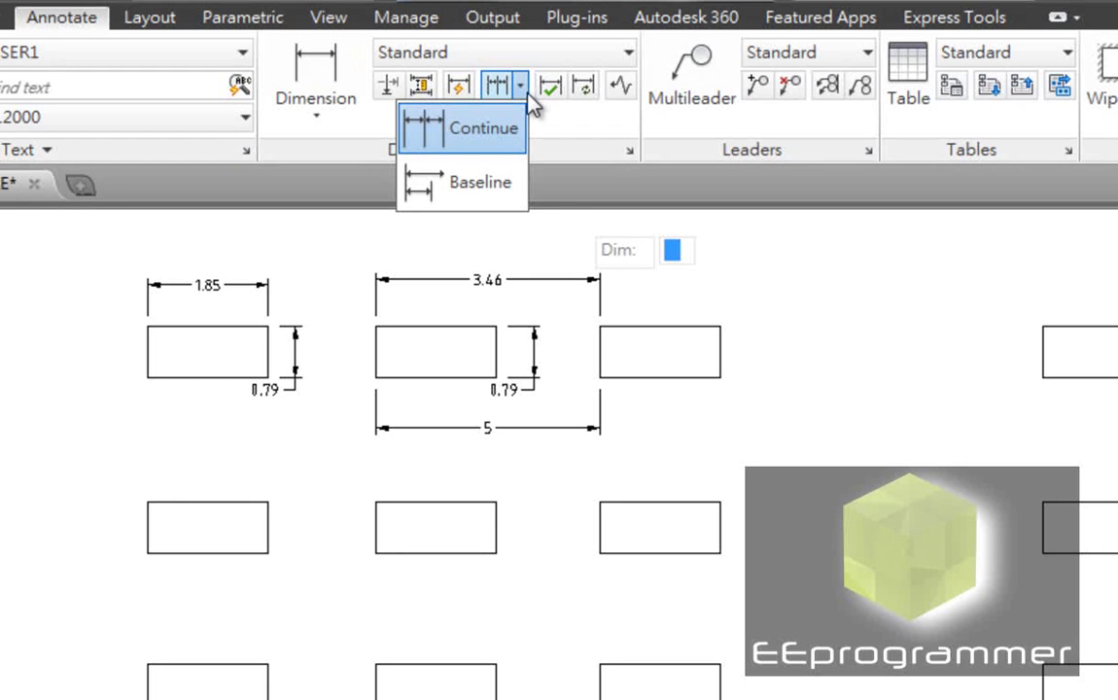
click(516, 117)
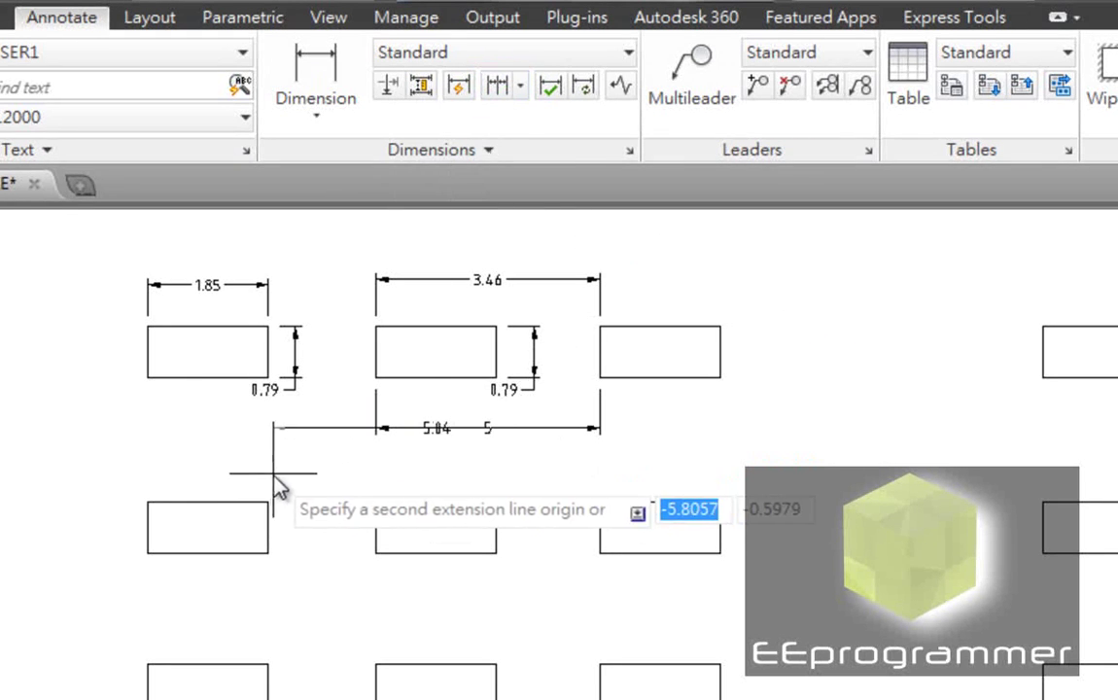
click(599, 502)
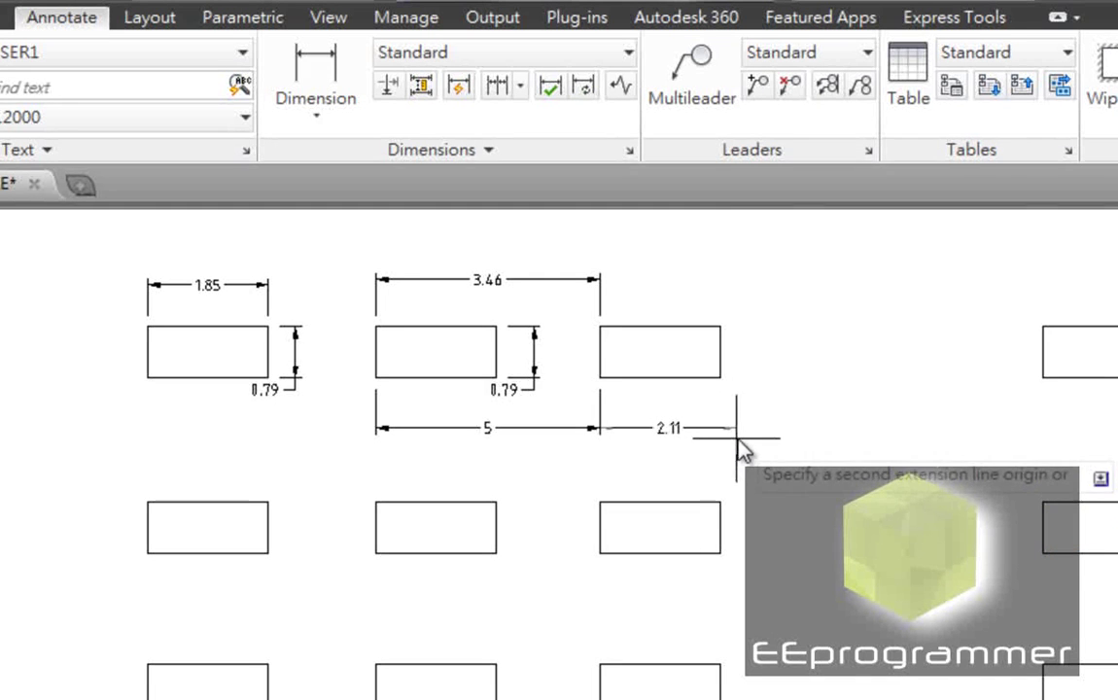
click(1046, 384)
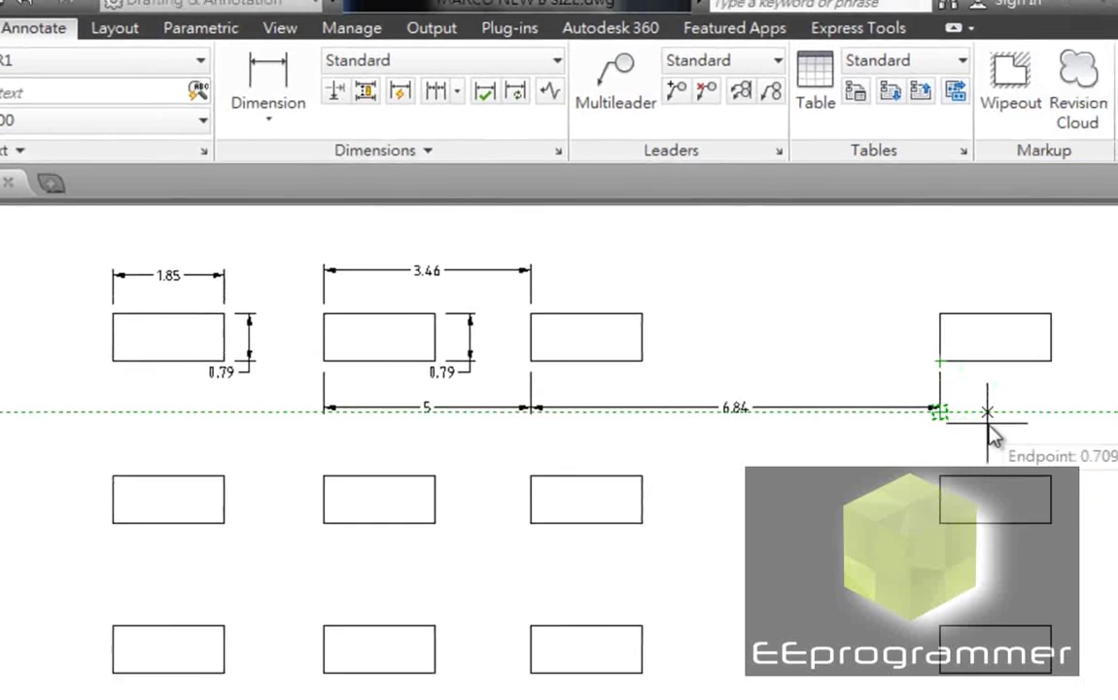
click(939, 345)
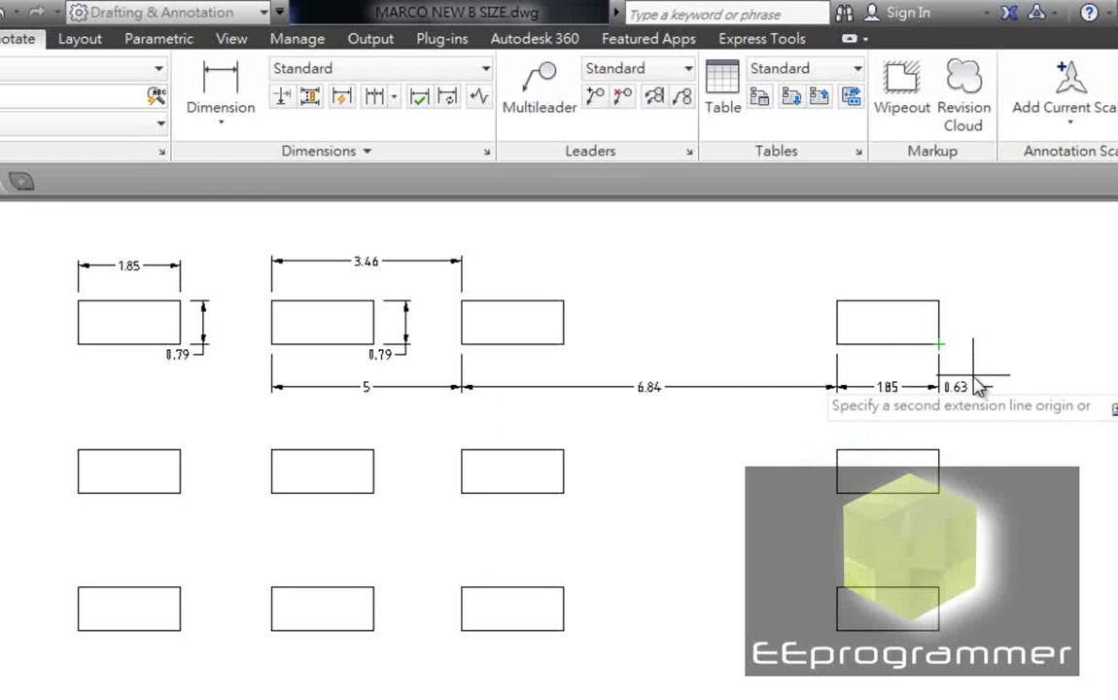
key(Escape)
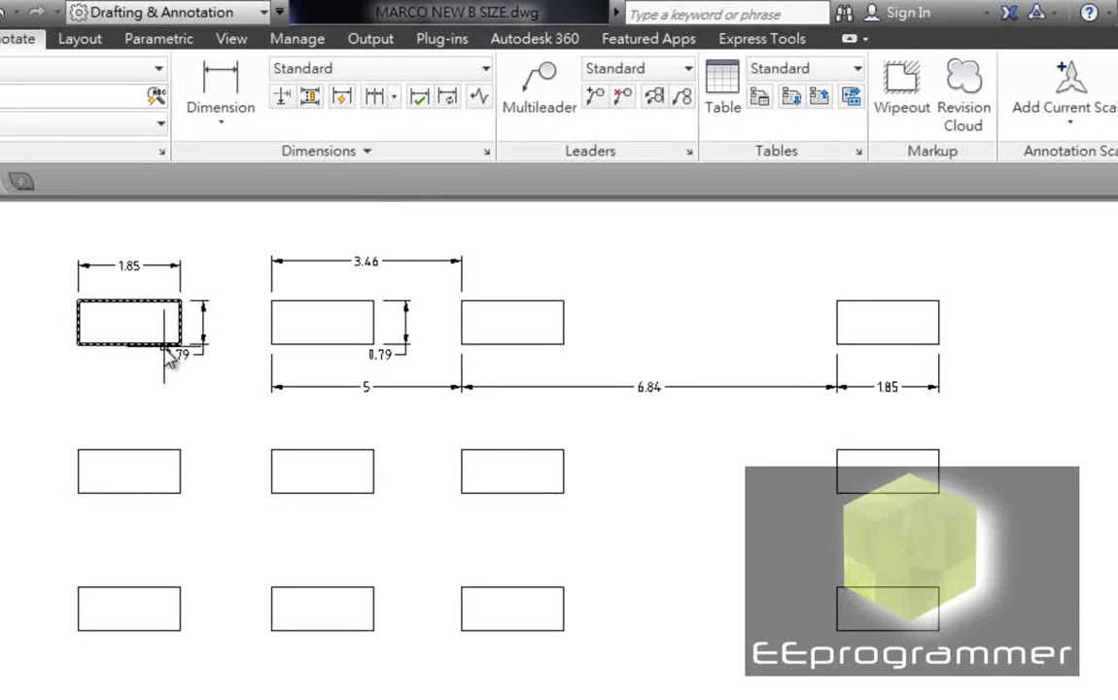
Step: Dimension the middle-row left rectangle 1.85, then chain 1.67, 1.85, 1.60, 1.85 and 4.98
click(211, 97)
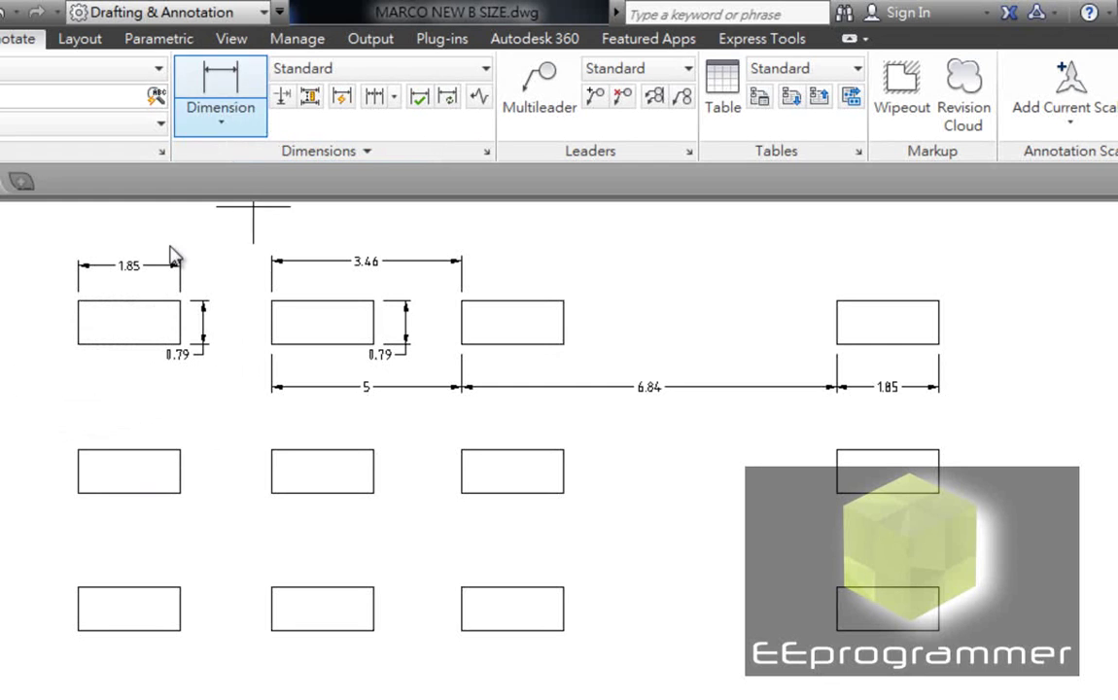
click(79, 450)
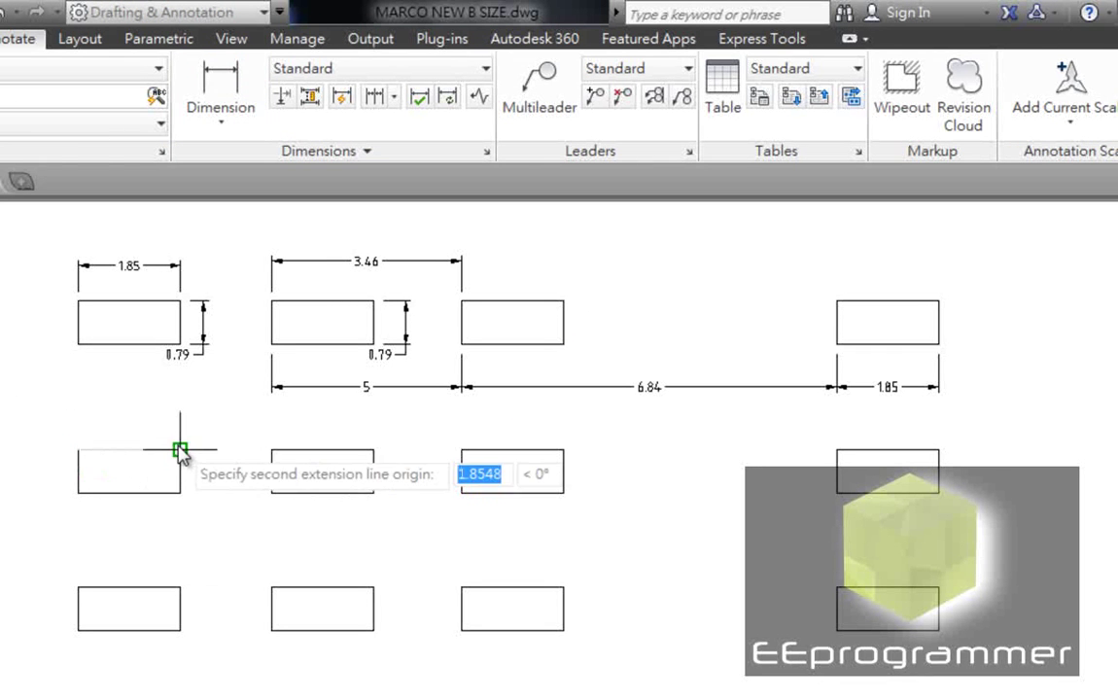
click(180, 450)
click(180, 421)
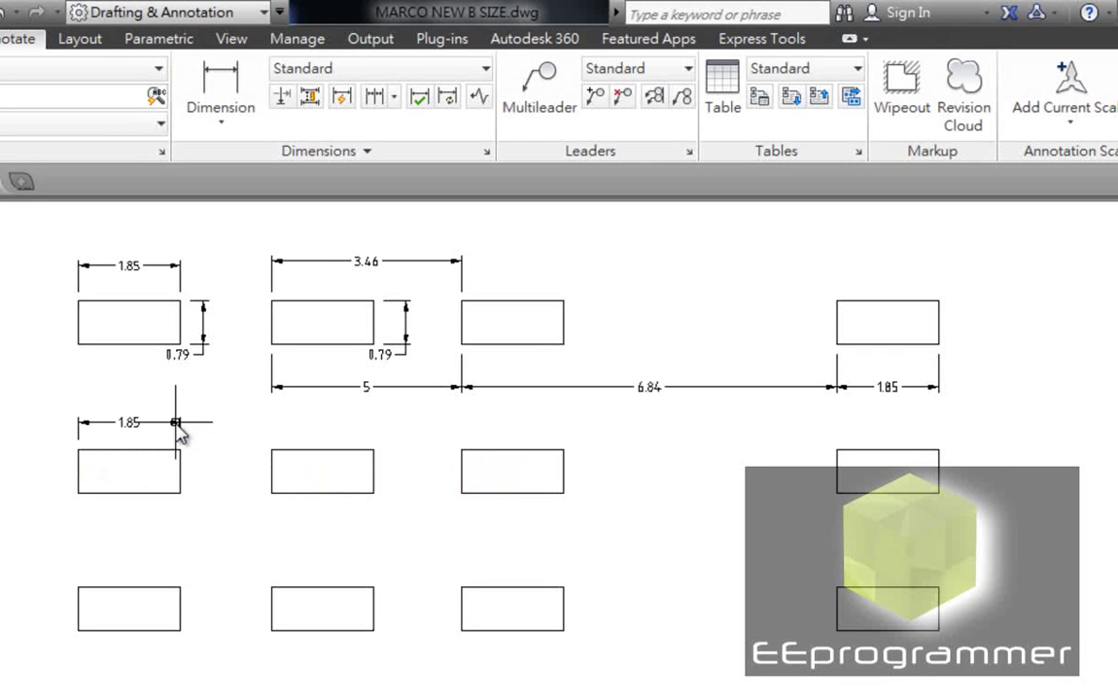
click(394, 97)
click(338, 135)
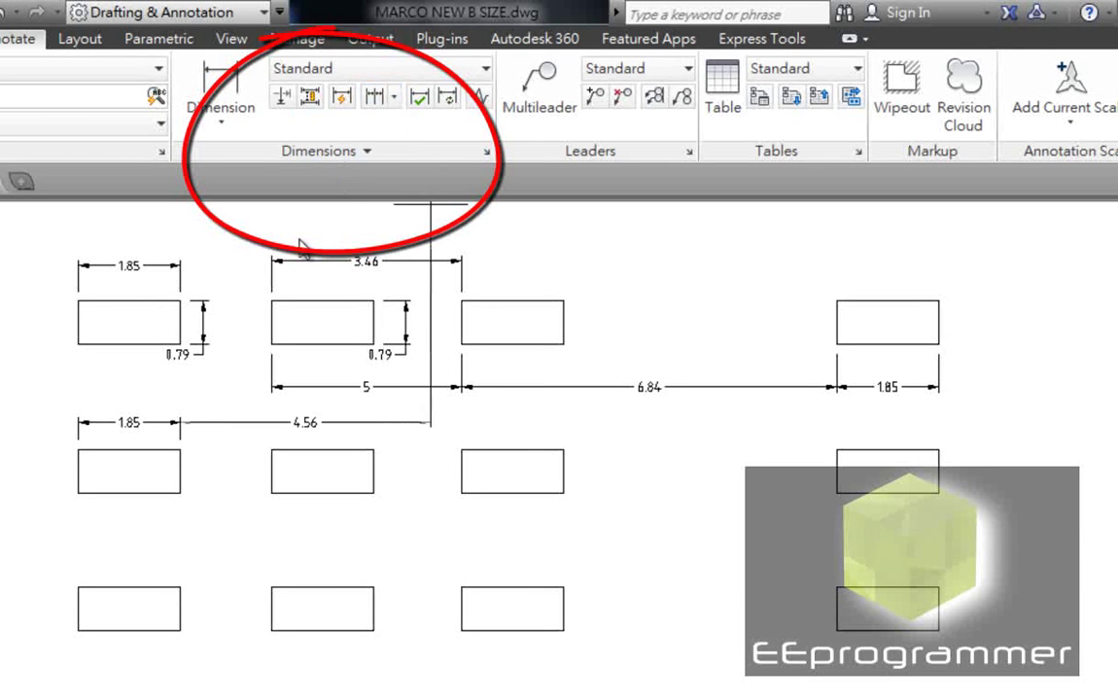
click(271, 450)
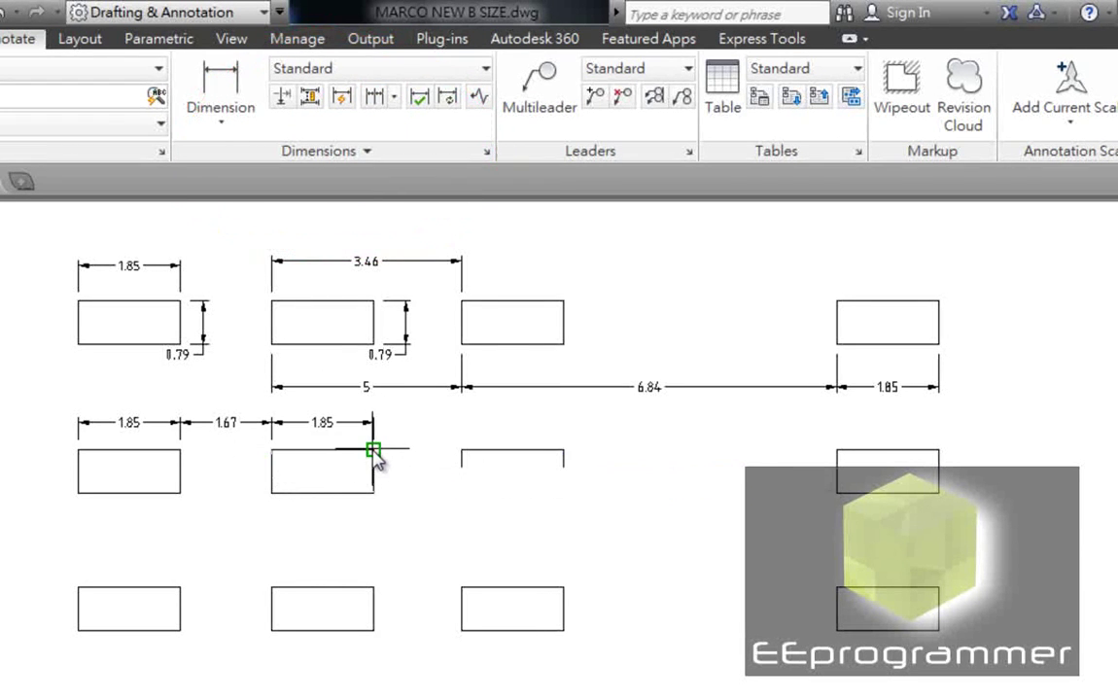
click(374, 450)
click(461, 450)
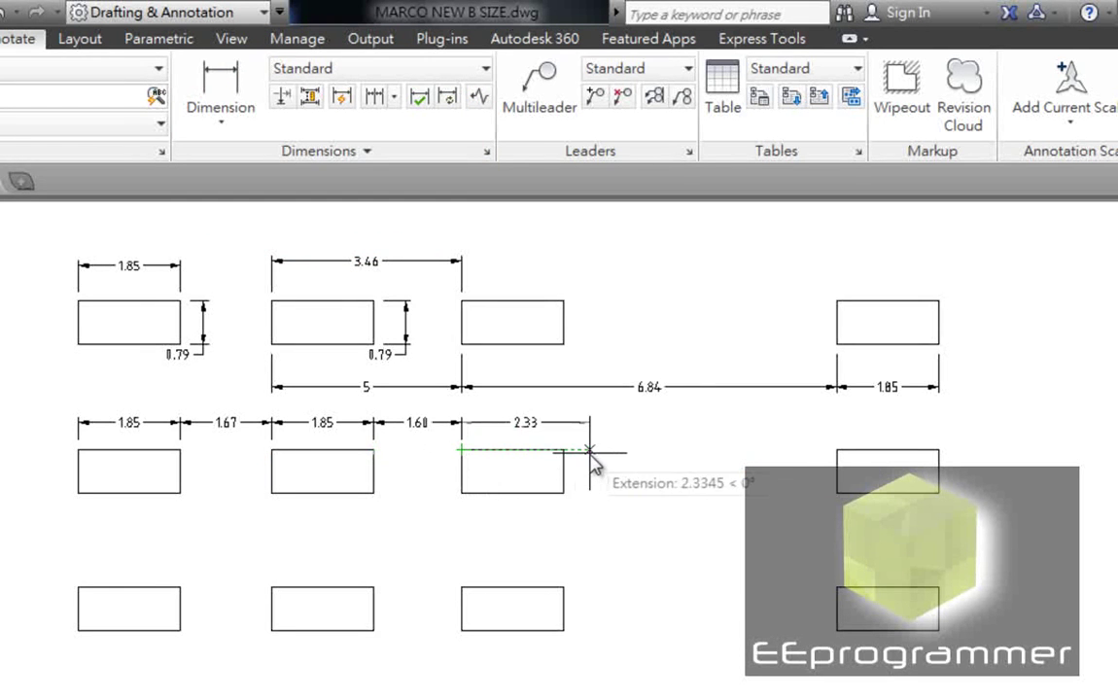
click(563, 450)
click(836, 450)
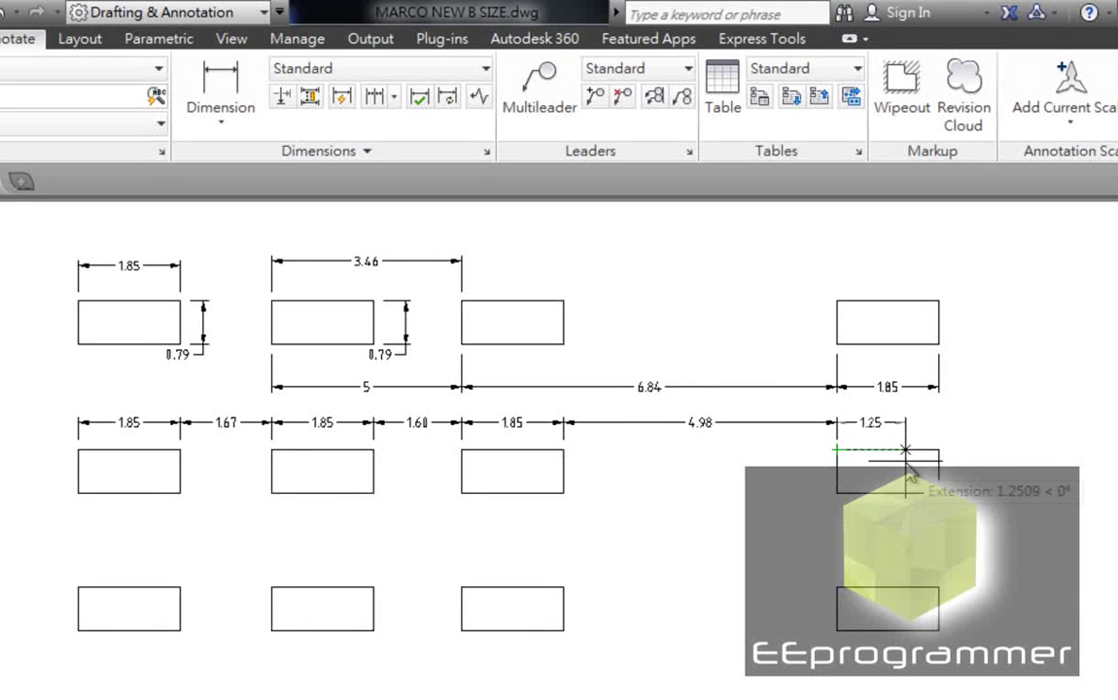
key(Escape)
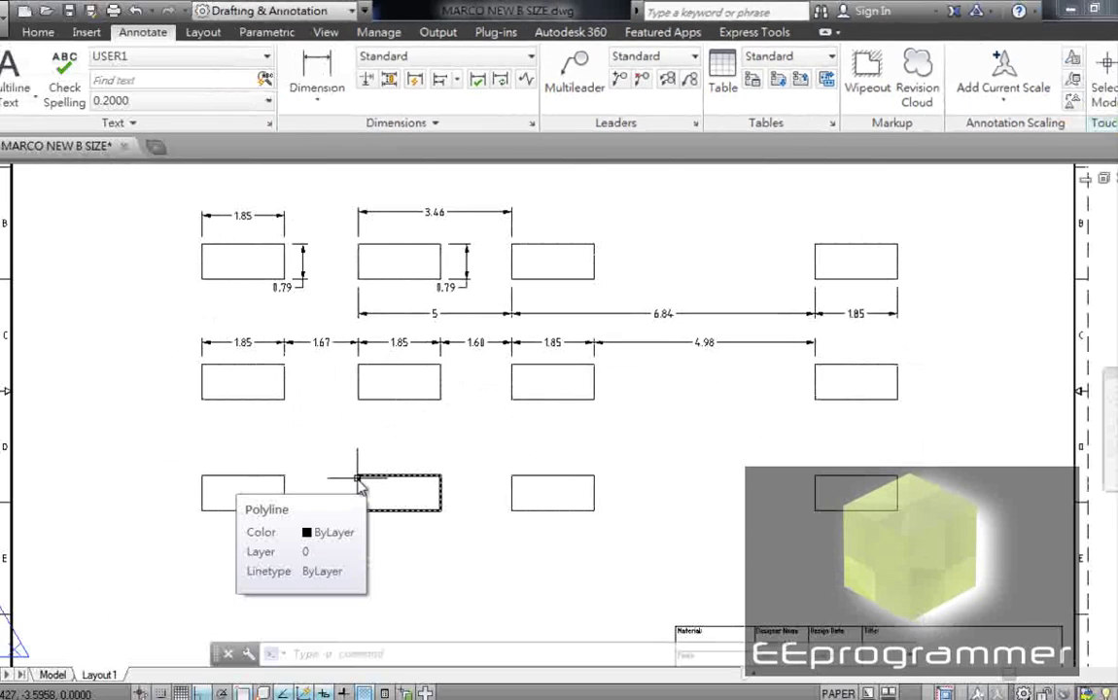
Step: Dimension the bottom second rectangle's 1.85 width, then add baseline dimensions 3.46, 5.31 and 11.29
click(317, 70)
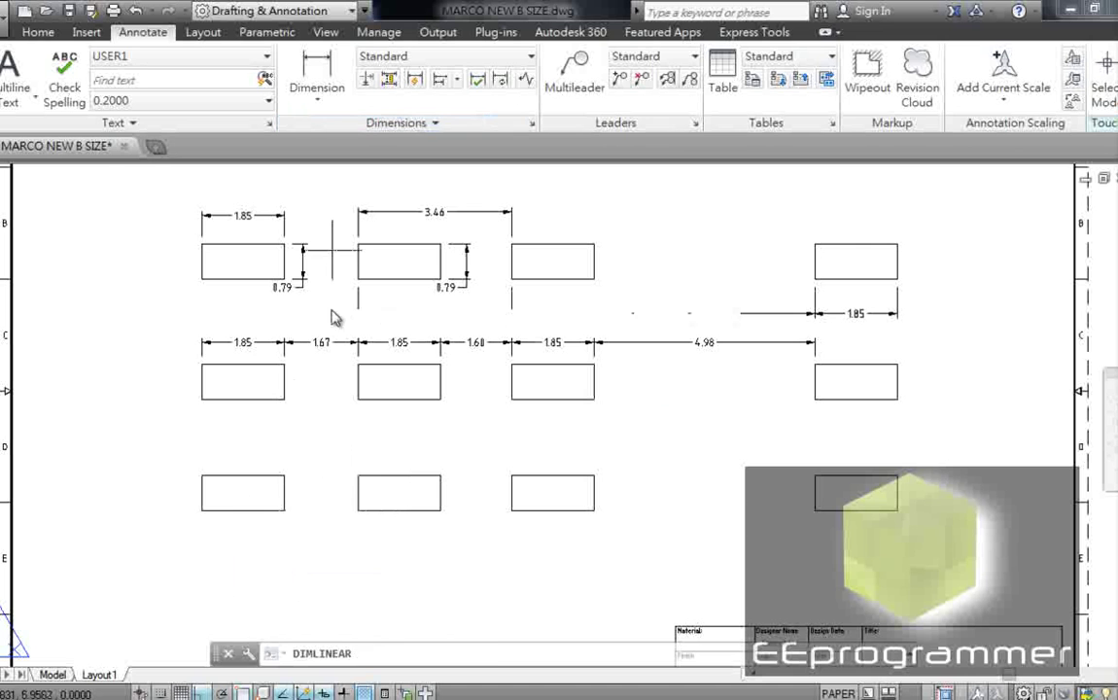
click(358, 477)
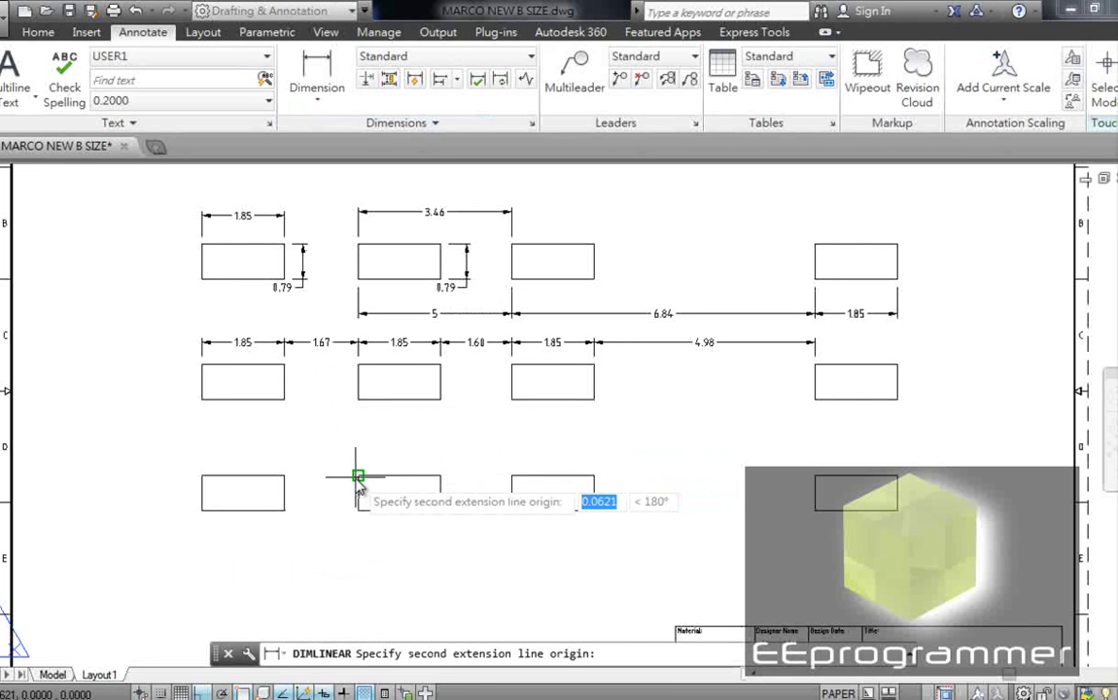
click(441, 477)
click(434, 470)
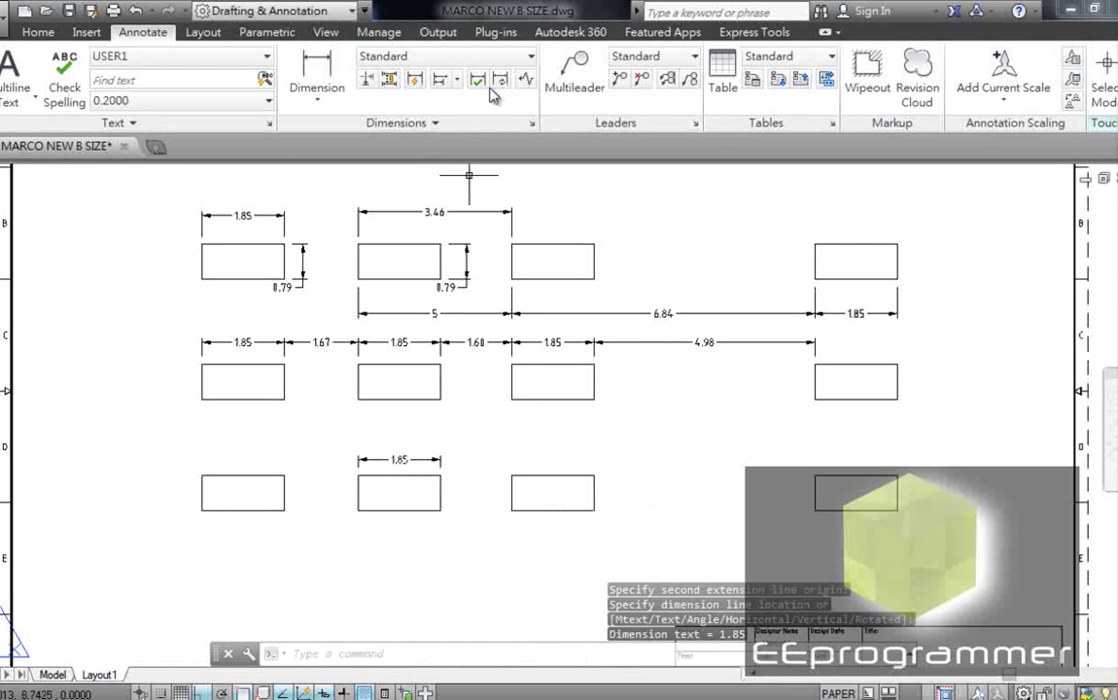
click(443, 81)
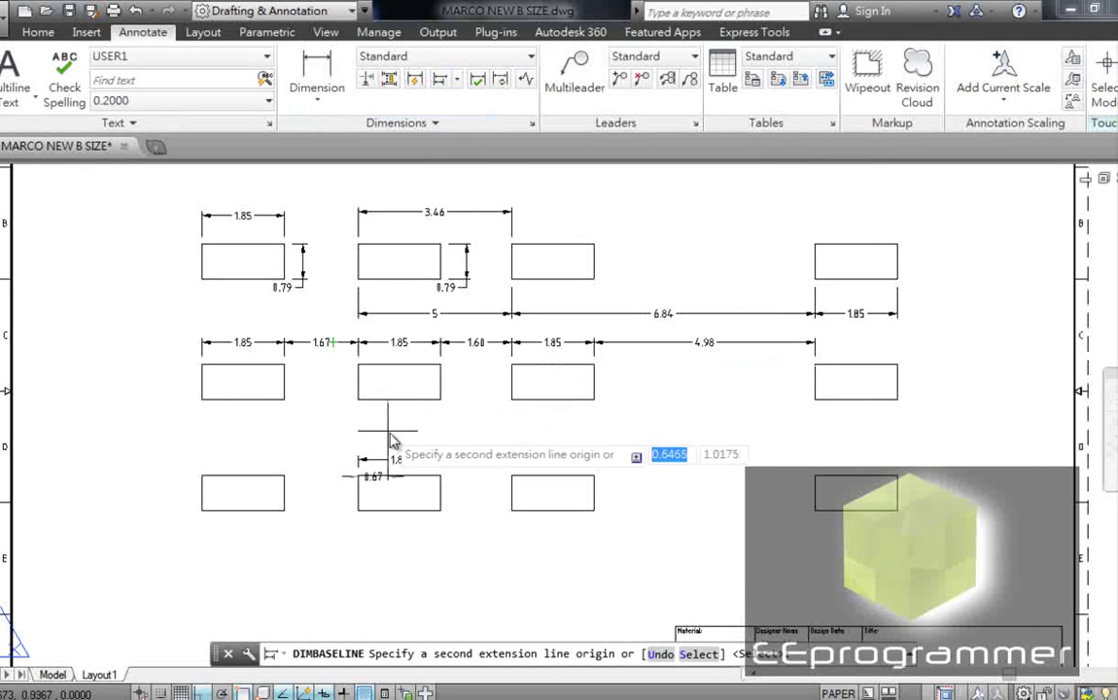
click(511, 475)
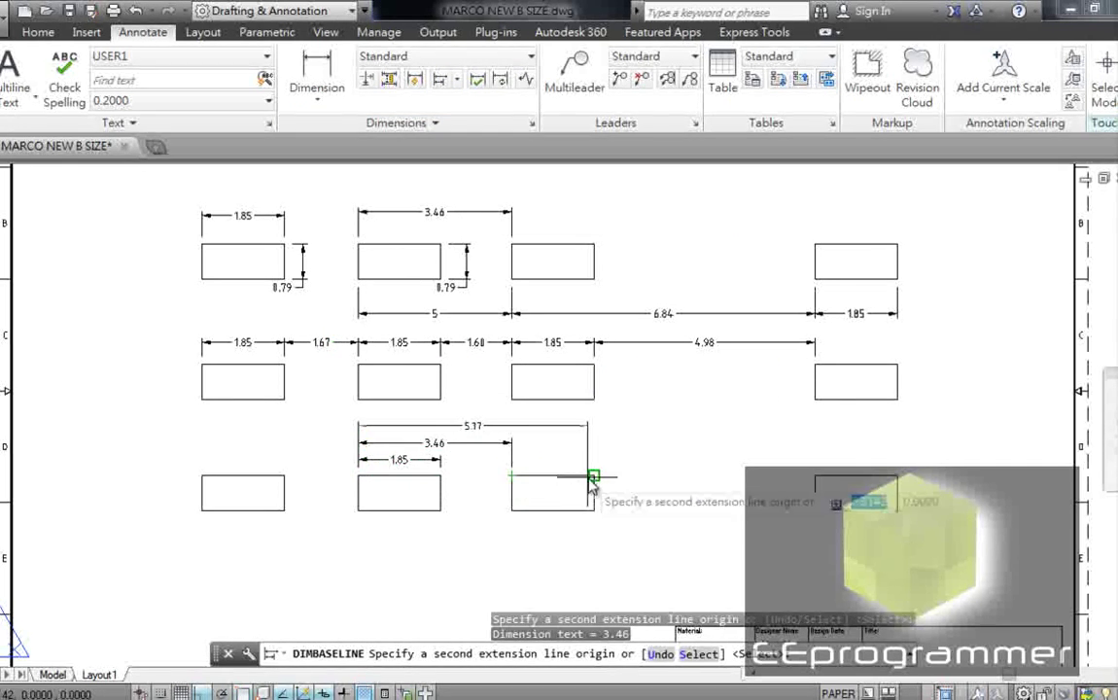
click(593, 476)
click(815, 477)
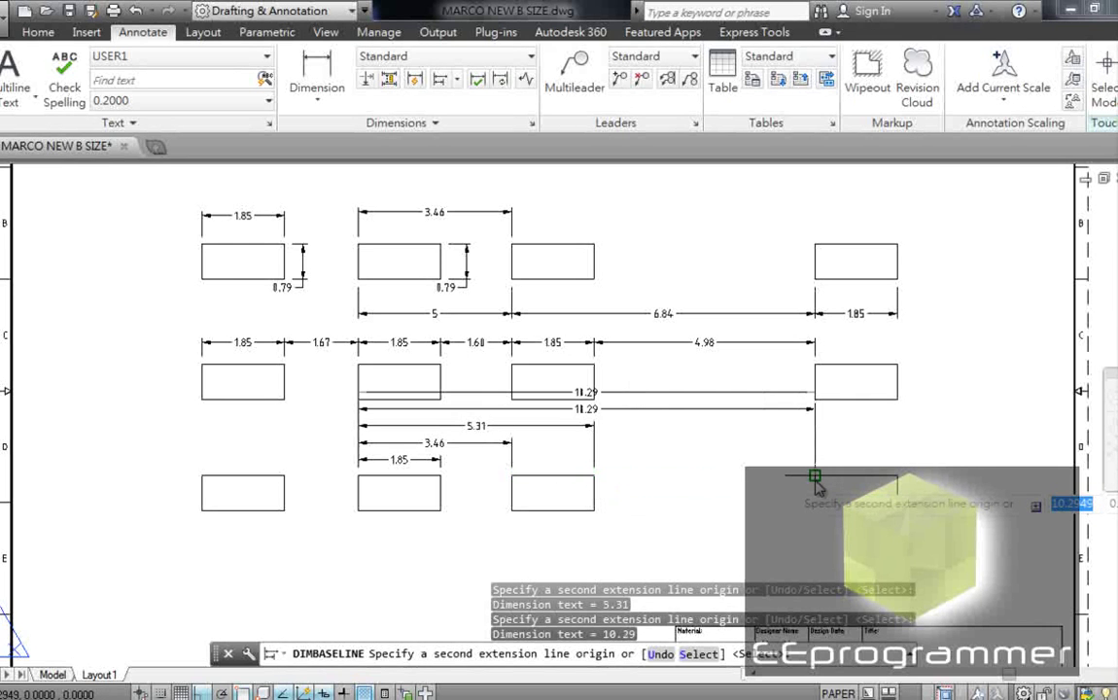
key(Escape)
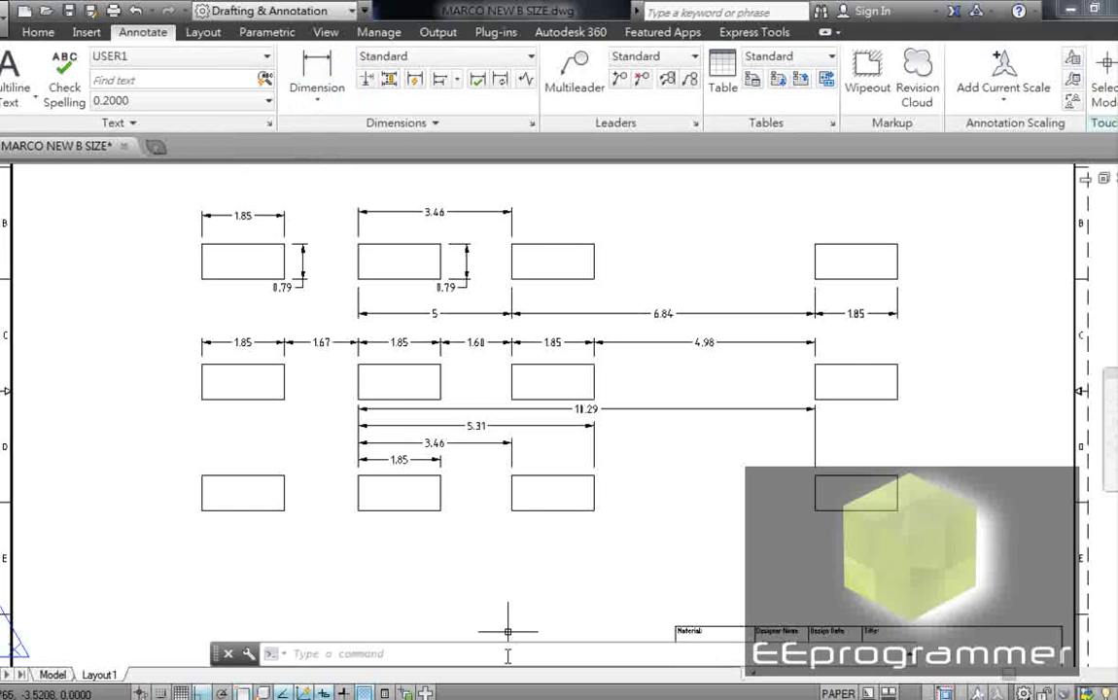
Step: Move the UCS origin to the bottom-left rectangle's lower-left corner, keeping the default X-axis
text(ucs)
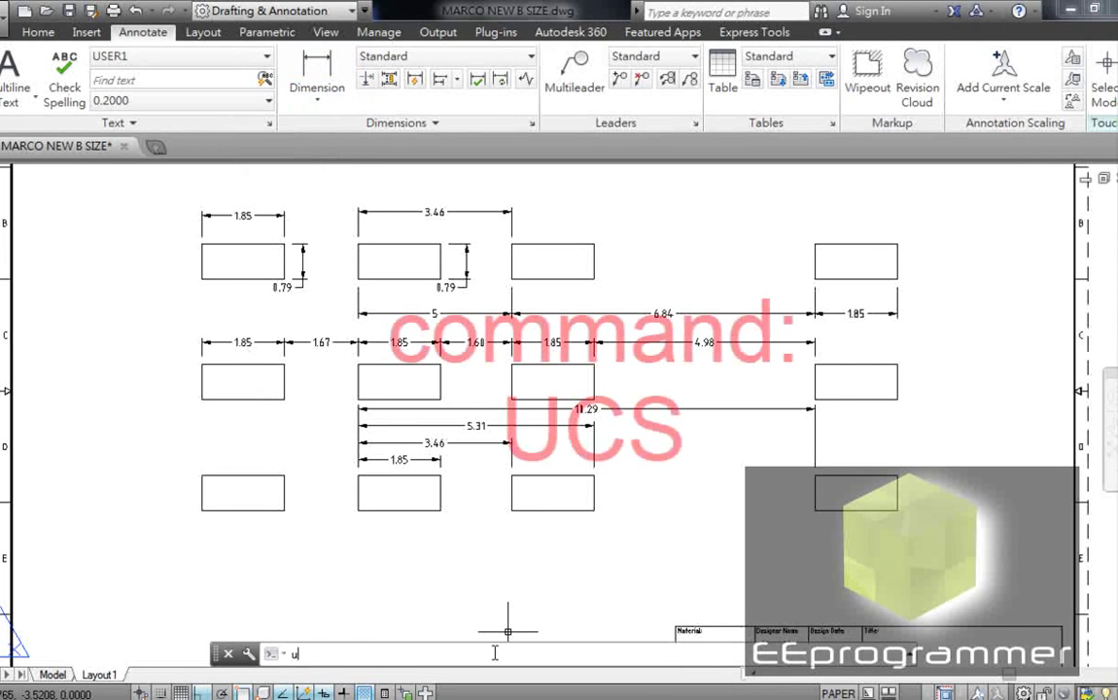
key(Return)
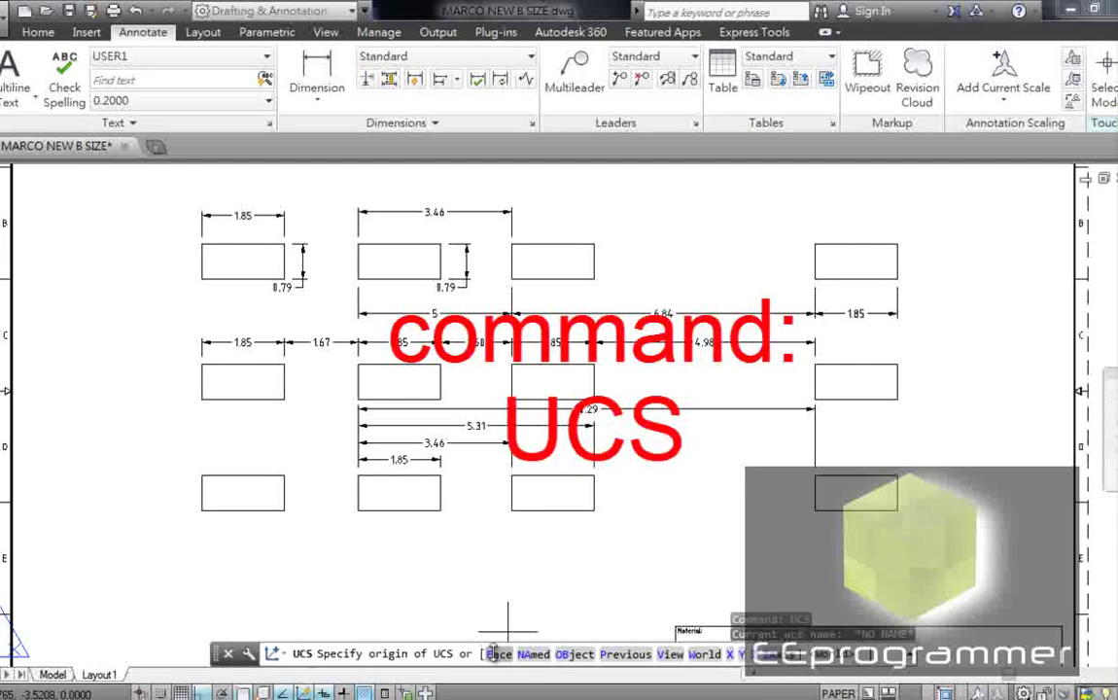
click(201, 509)
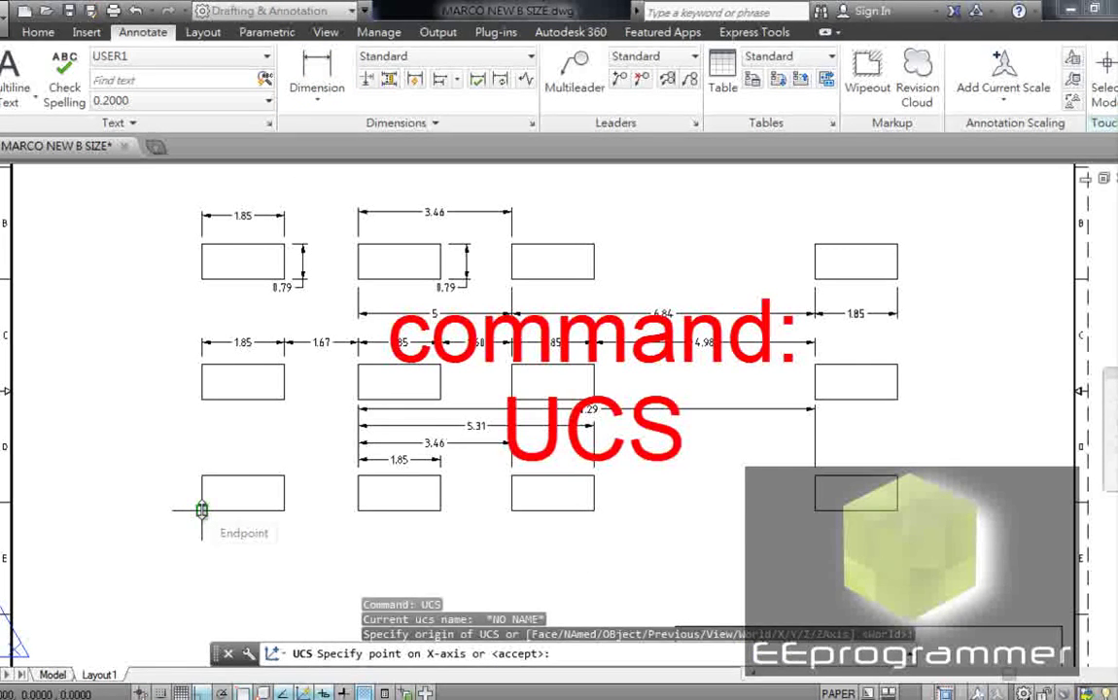
key(Return)
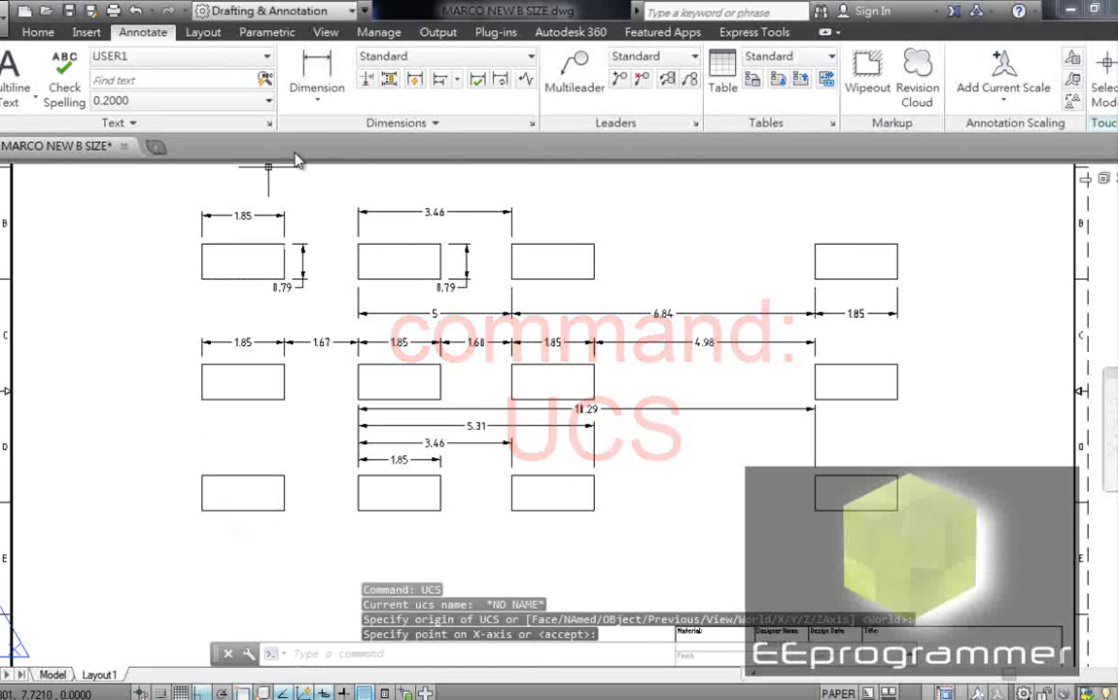
Step: Place a 0.00 ordinate dimension at the new origin corner, labelled below it
click(319, 102)
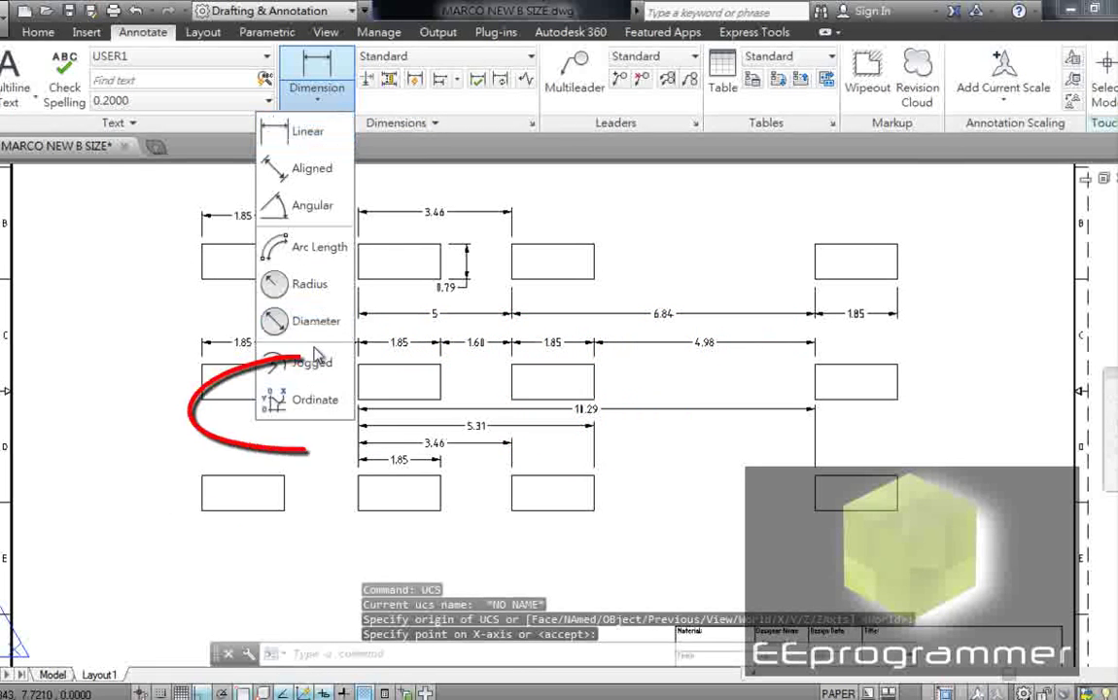
click(311, 416)
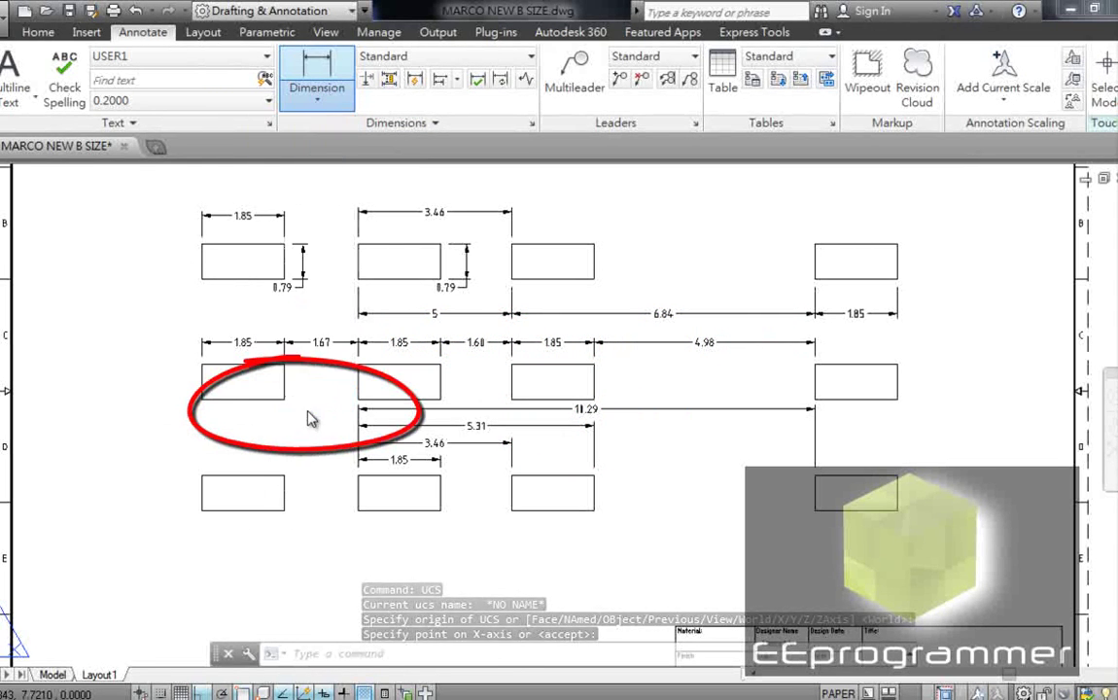
click(201, 509)
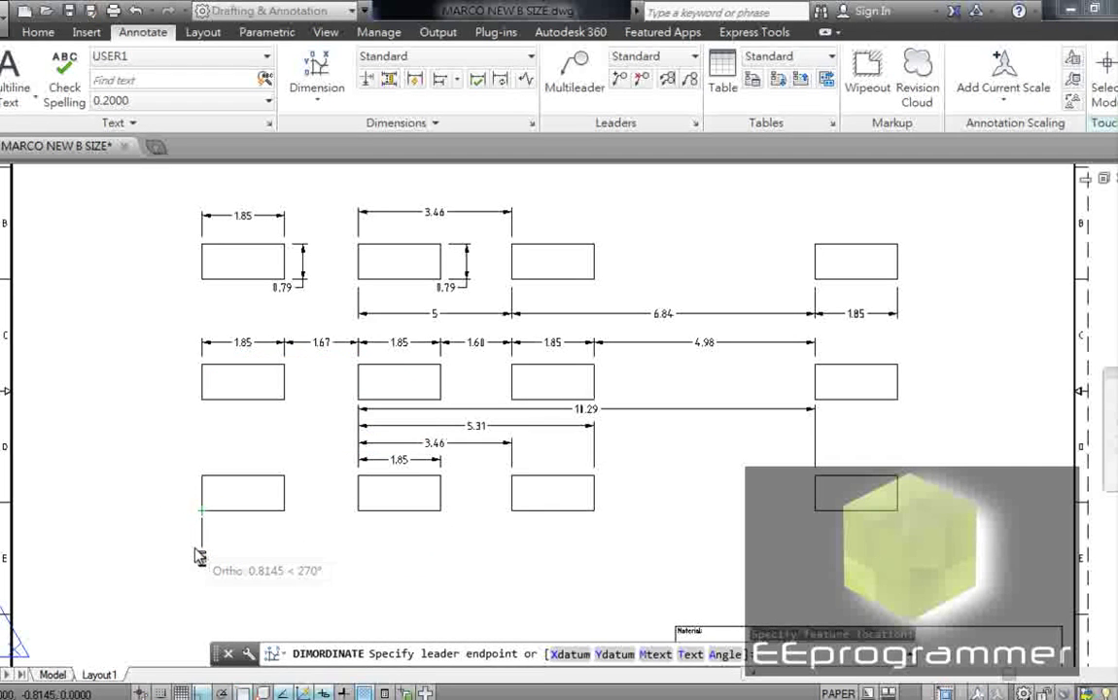
click(196, 550)
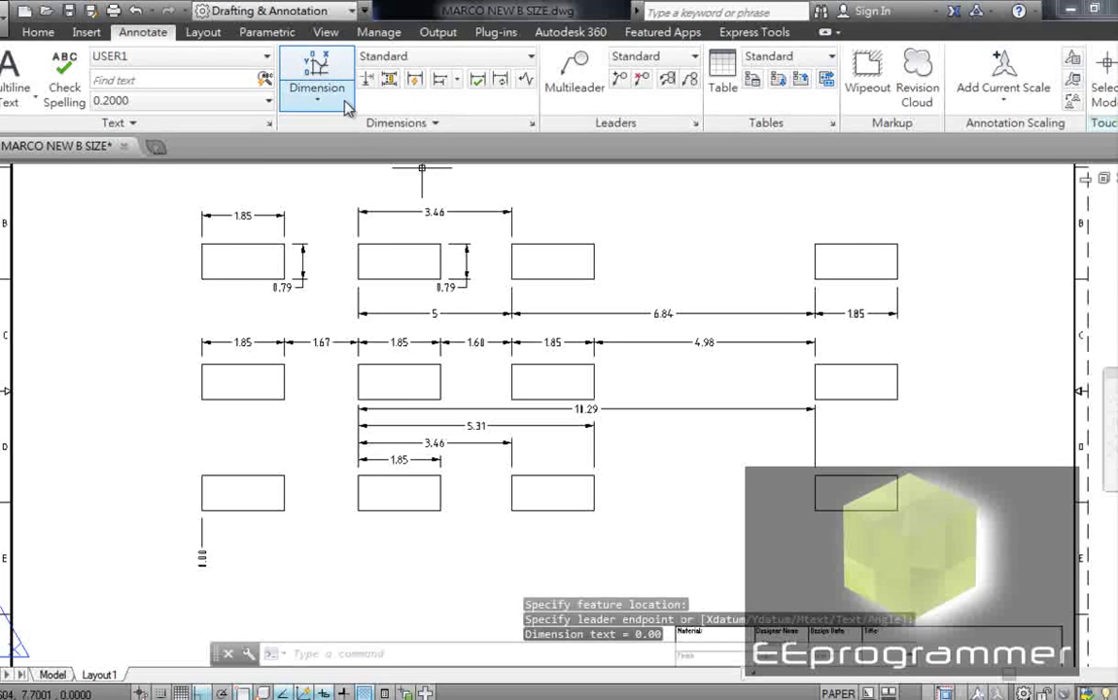
click(309, 90)
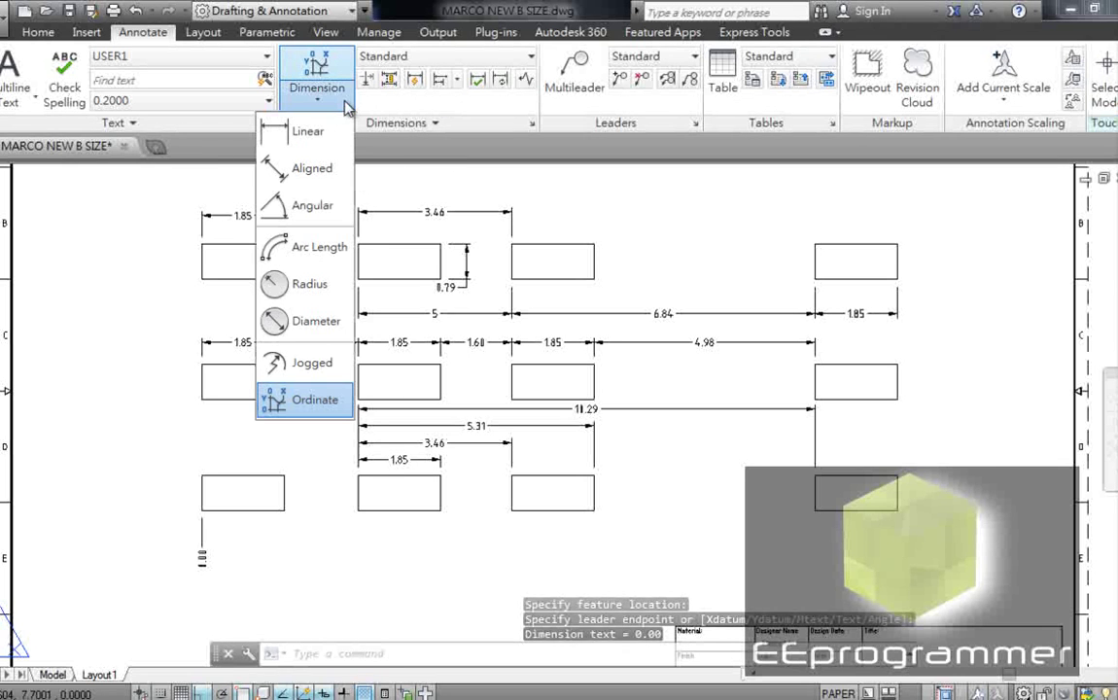
Step: Add baseline ordinates 1.85, 3.52, 5.38, 6.98, 8.84, 13.82 and 15.67 at the bottom-row rectangle corners
click(456, 79)
click(456, 79)
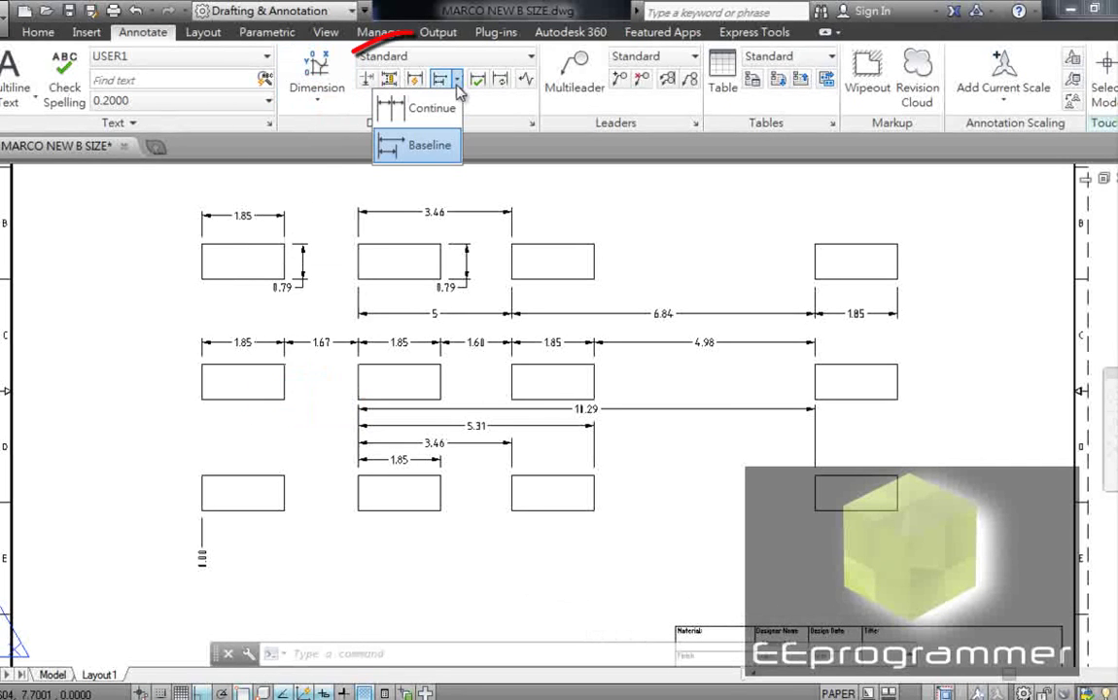
click(437, 146)
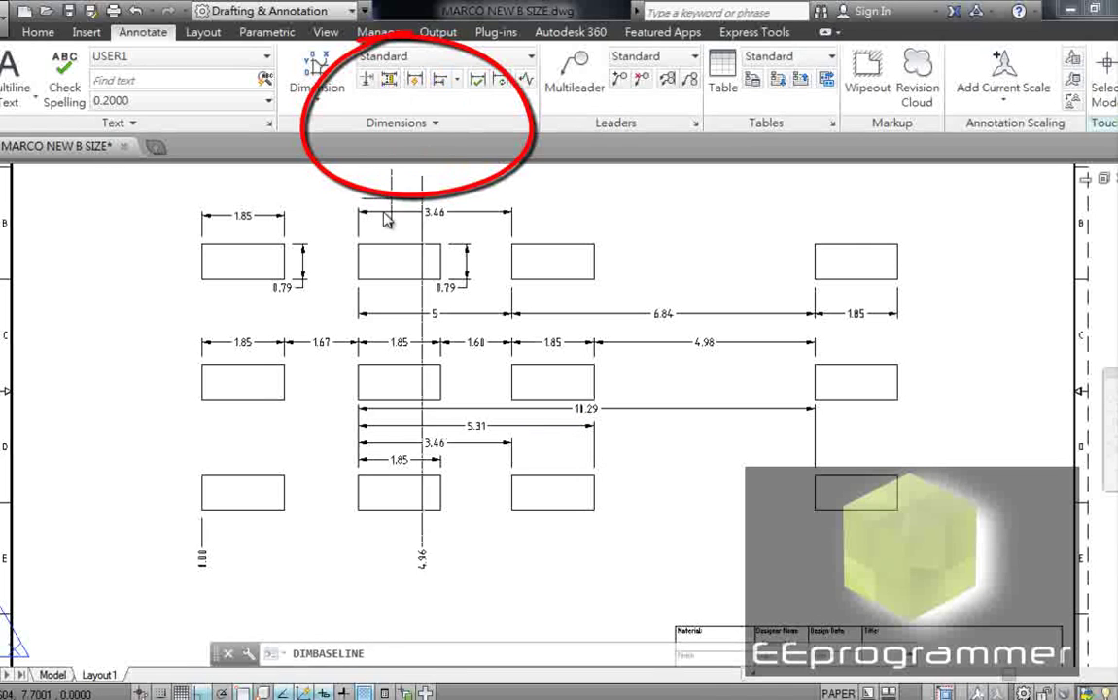
click(284, 512)
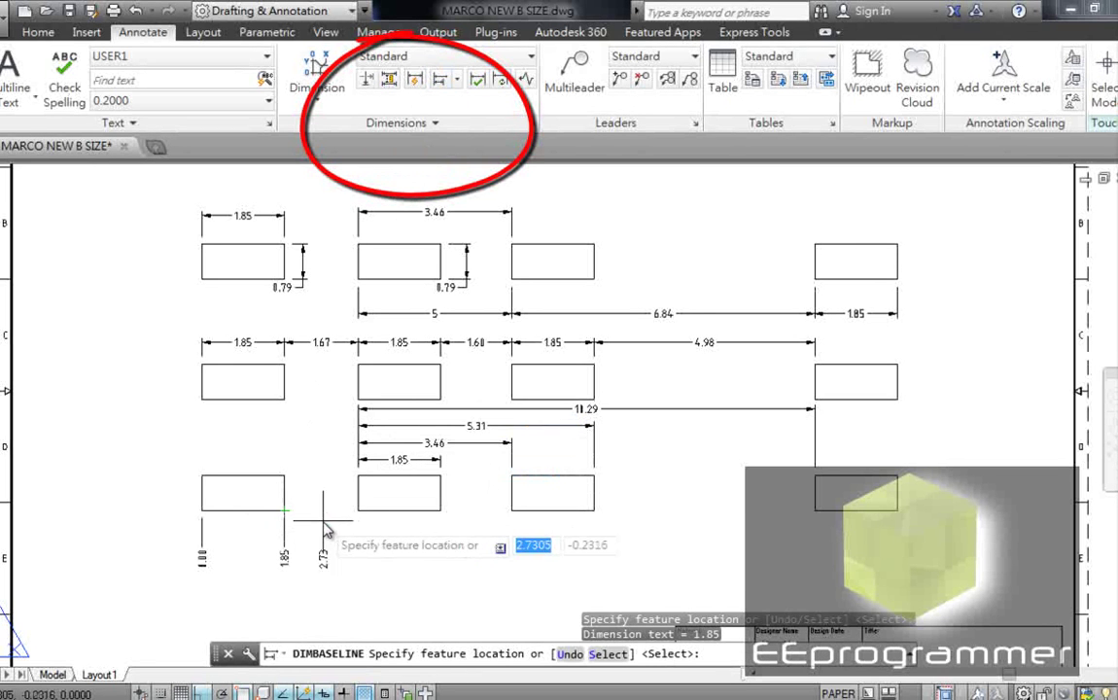
click(359, 512)
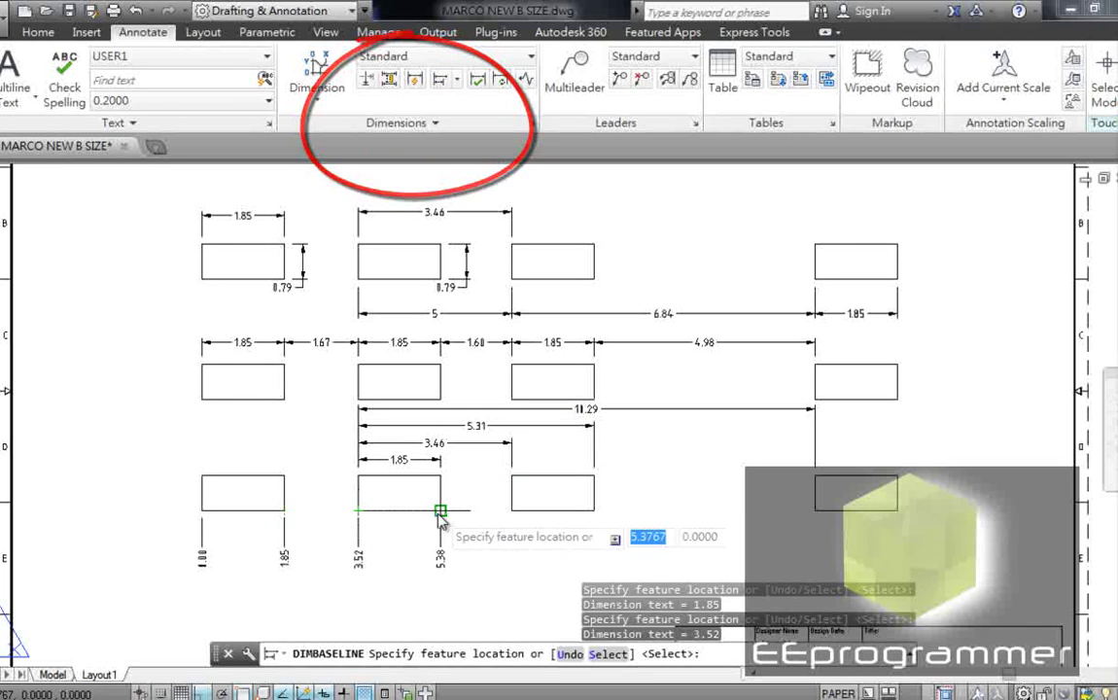
click(440, 512)
click(512, 512)
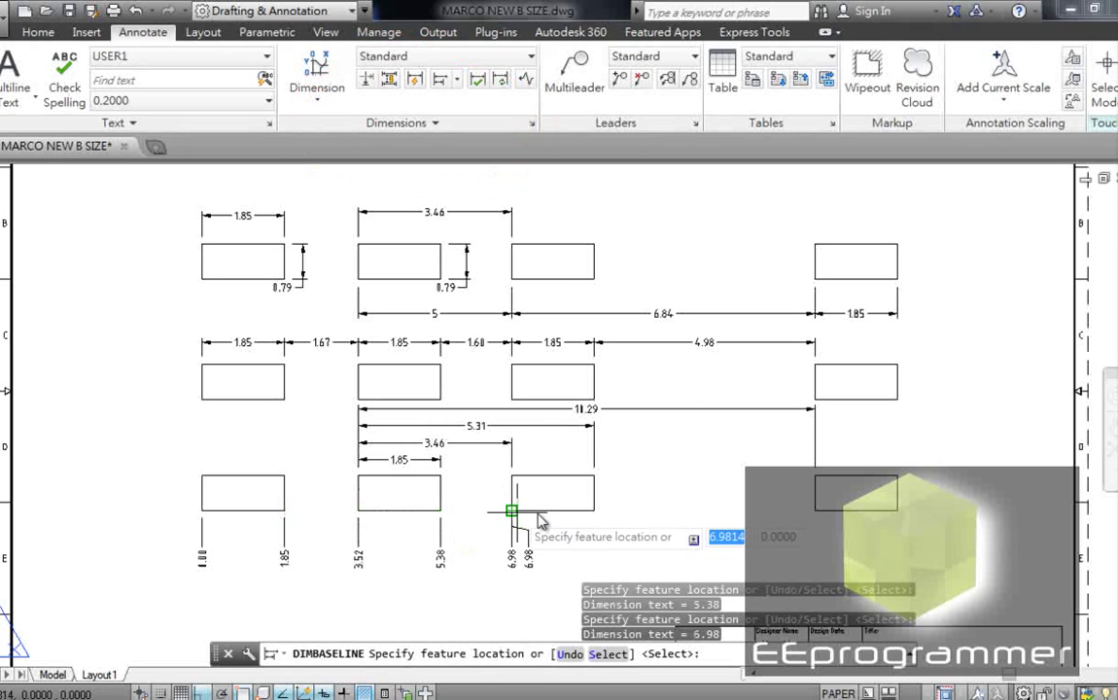
click(594, 513)
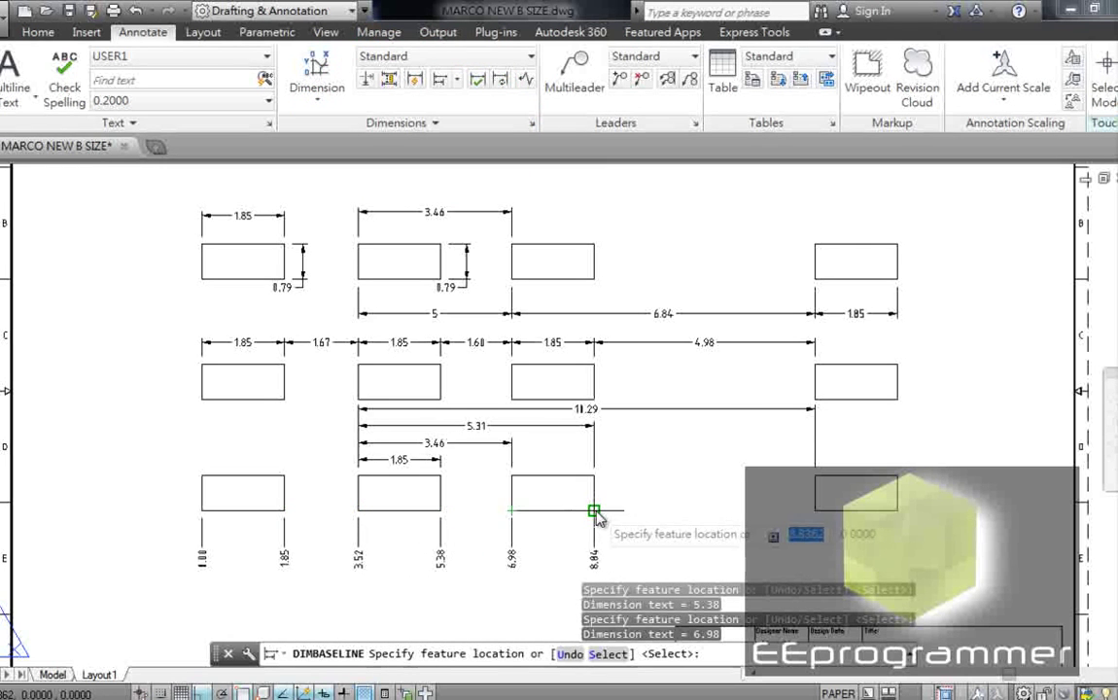
click(814, 512)
click(898, 513)
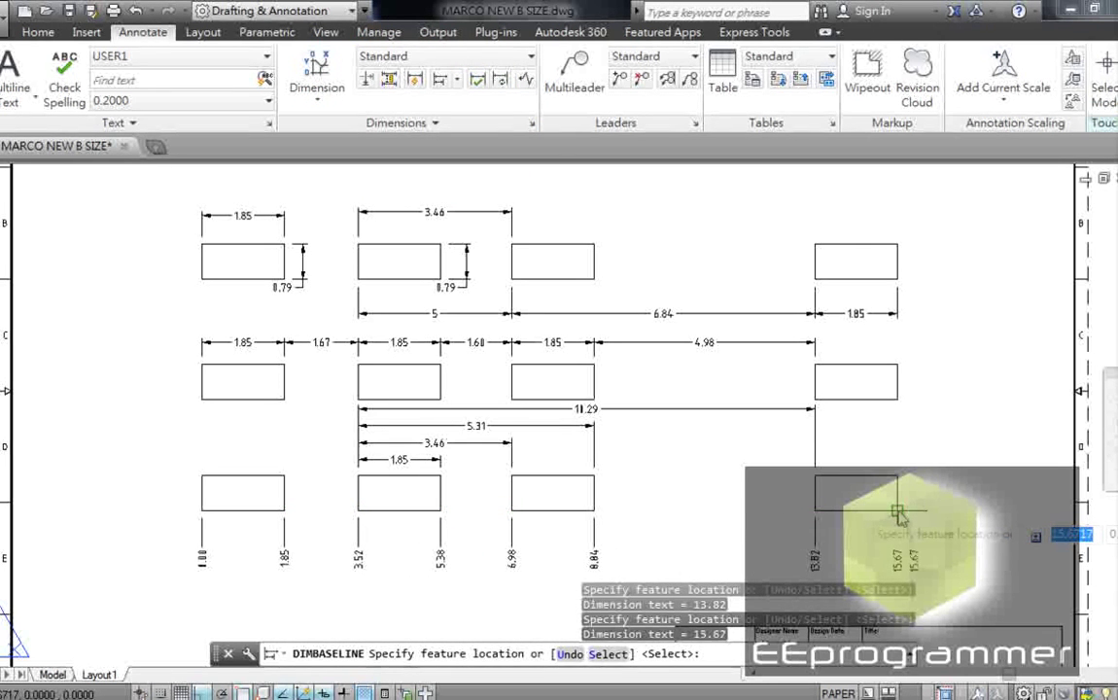
key(Escape)
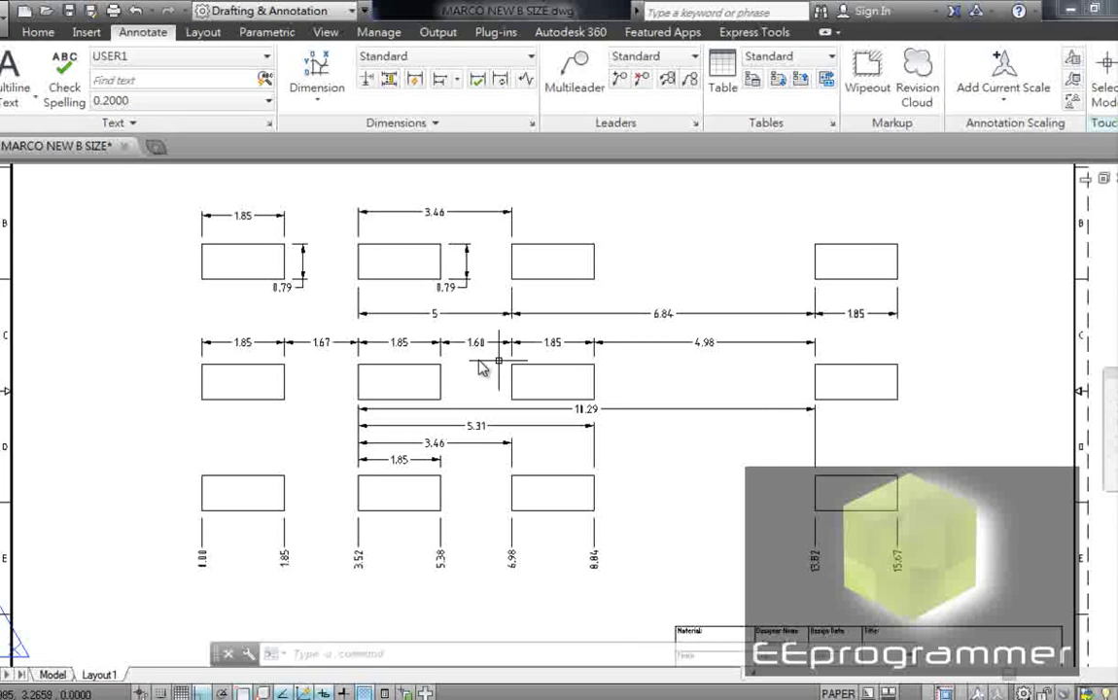
click(244, 342)
key(Escape)
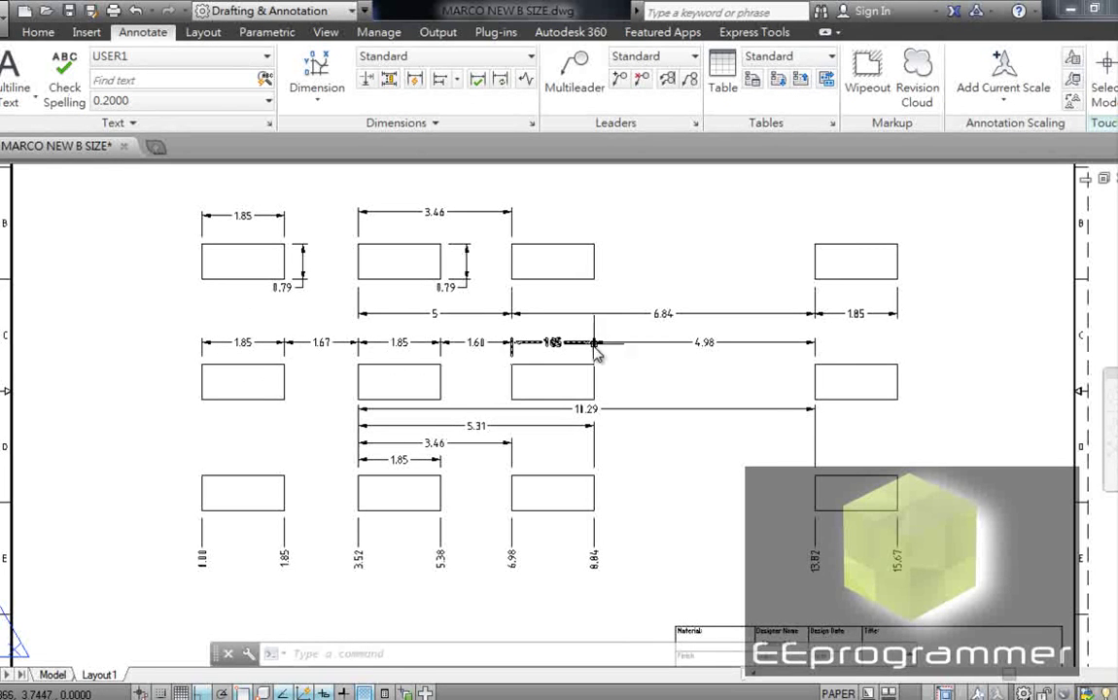